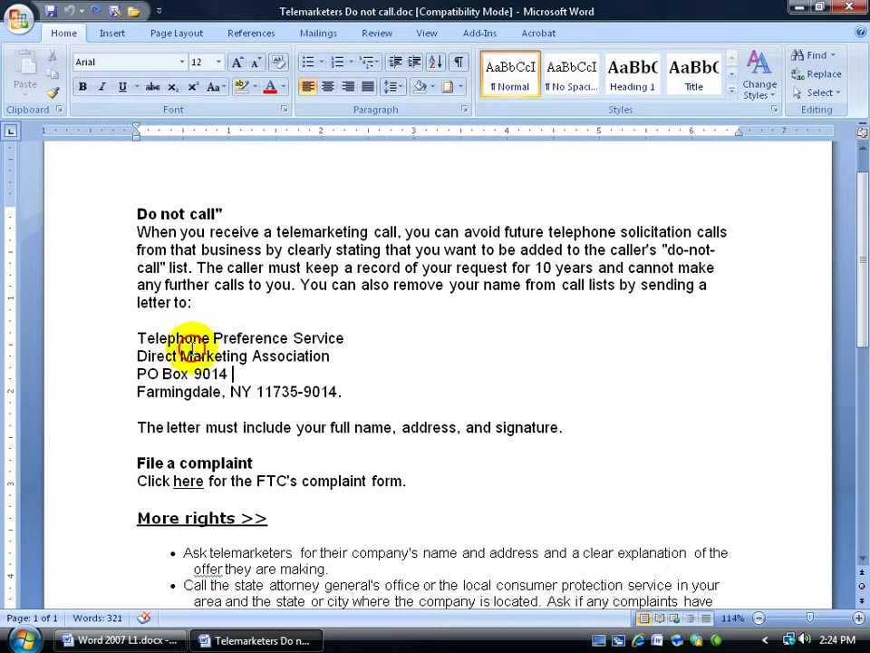
# Add a bottom border to the four-line address block below the "Do not call" paragraph
pyautogui.moveTo(137, 338); pyautogui.dragTo(344, 395)
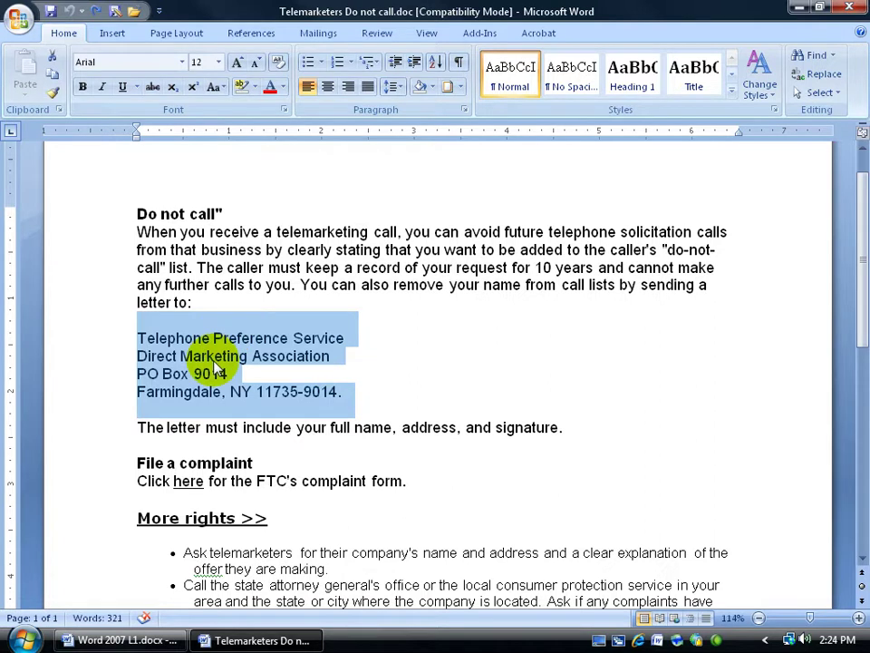
pyautogui.click(460, 87)
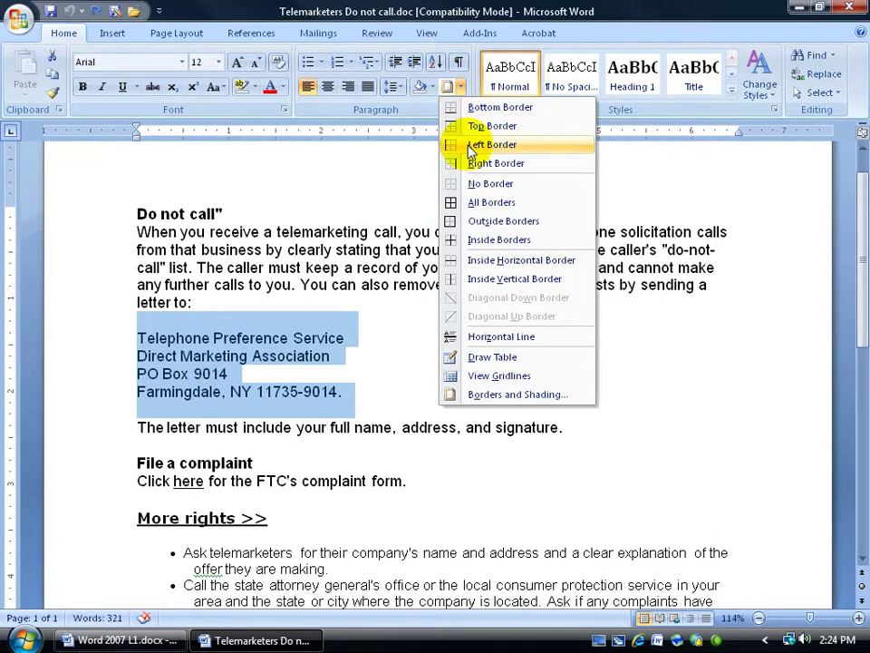
pyautogui.click(486, 109)
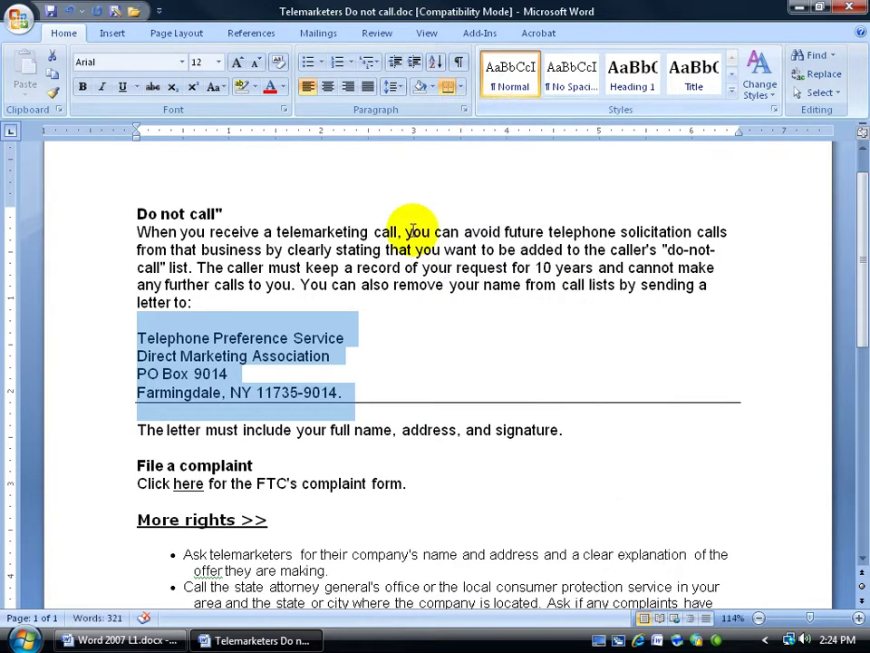
pyautogui.click(231, 376)
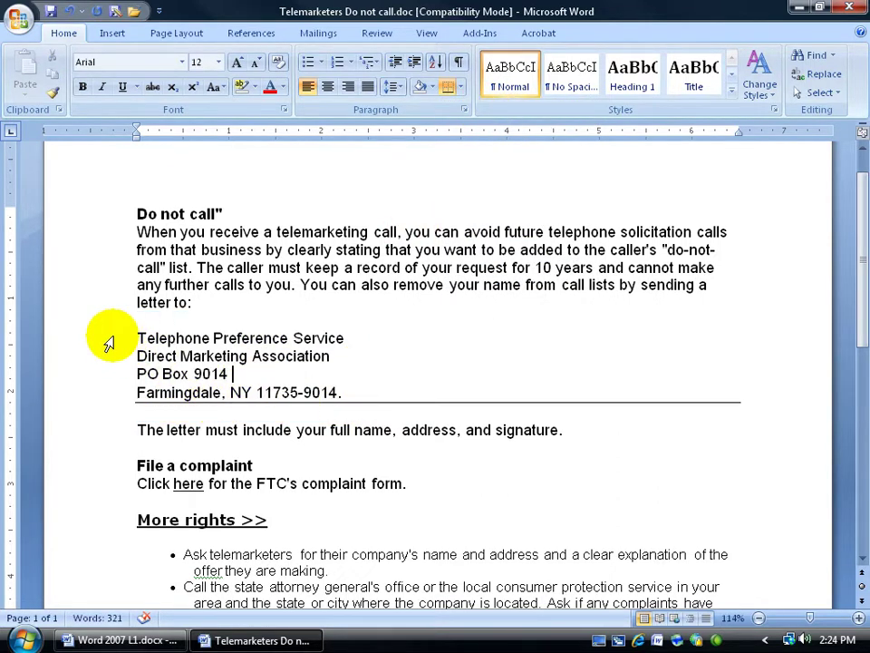
# Apply outside borders around the four-line Telephone Preference Service address block
pyautogui.moveTo(107, 338); pyautogui.dragTo(107, 412)
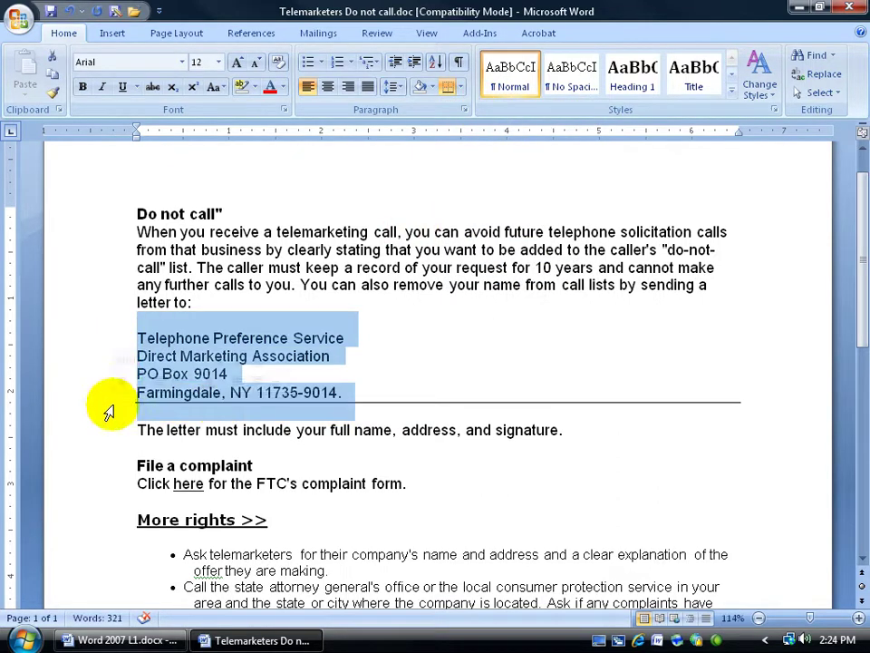
pyautogui.click(462, 88)
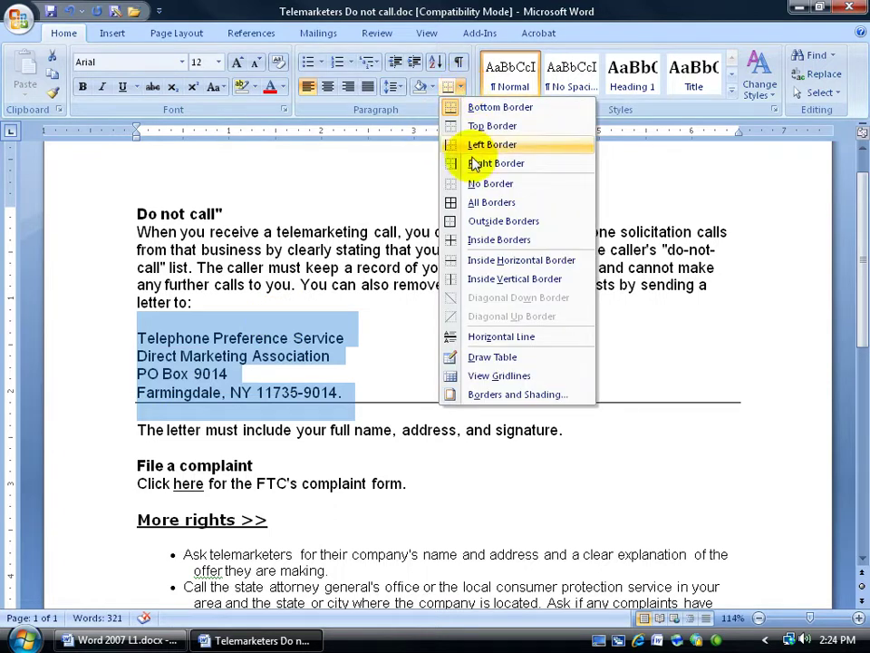
pyautogui.click(476, 225)
pyautogui.click(403, 399)
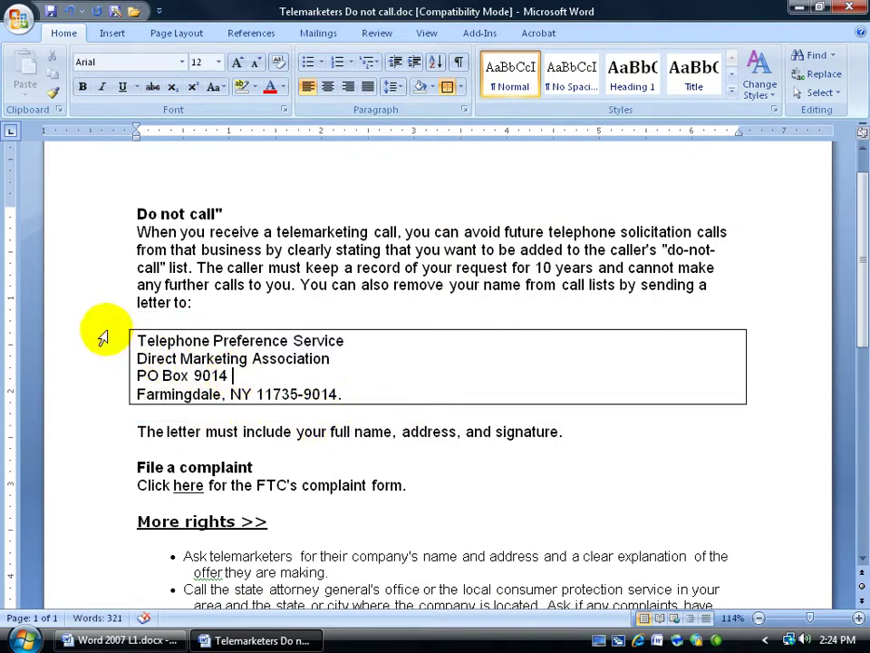
# Remove only the bottom edge of the address block's border using the Borders and Shading settings
pyautogui.moveTo(101, 328); pyautogui.dragTo(101, 411)
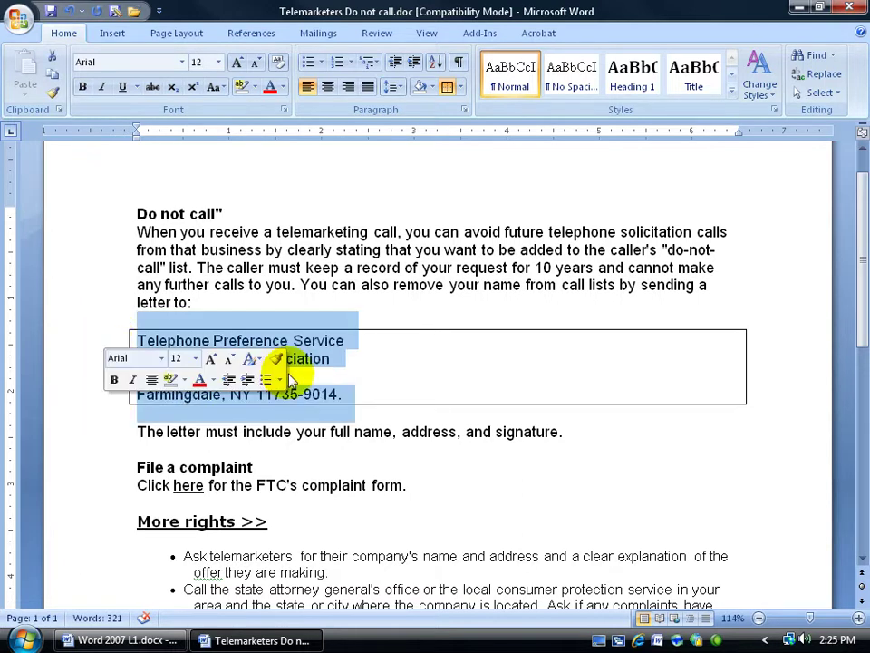
pyautogui.click(462, 87)
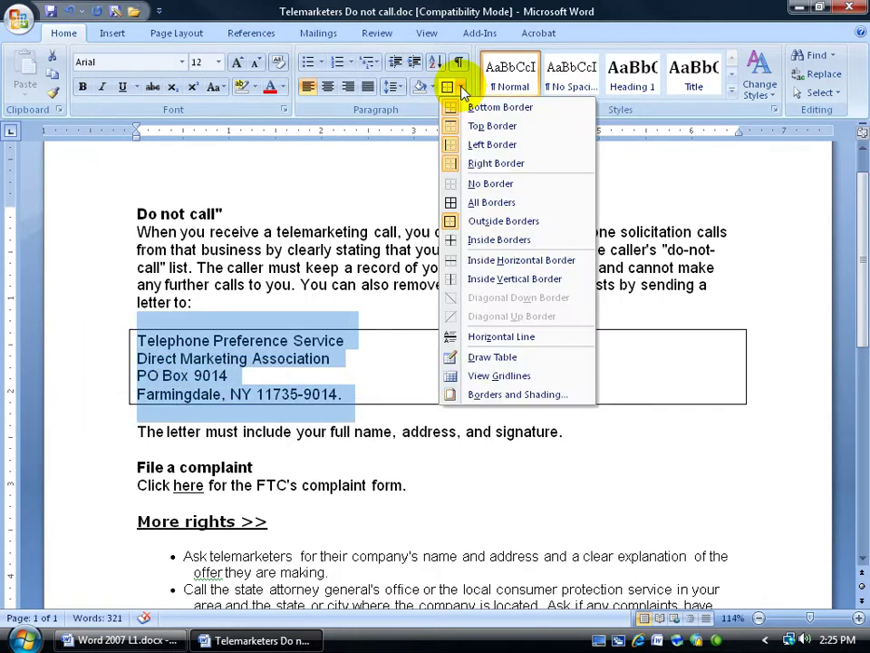
pyautogui.click(489, 396)
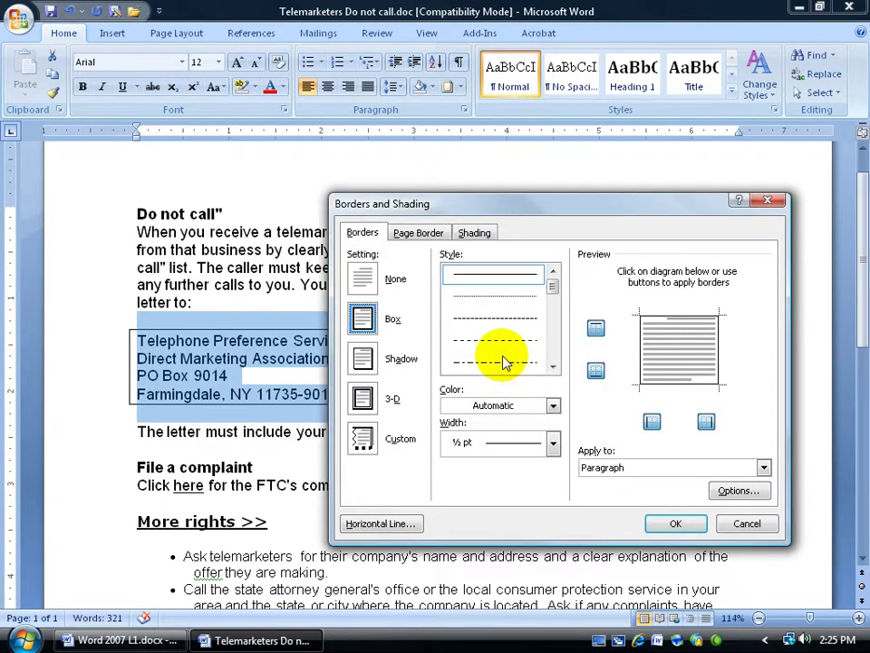
pyautogui.moveTo(598, 208); pyautogui.dragTo(599, 194)
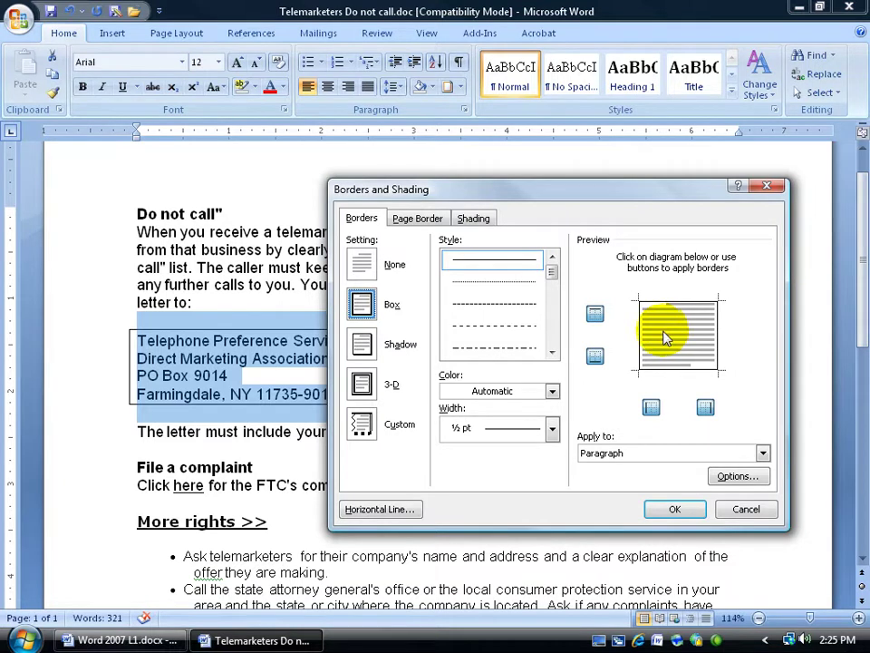
pyautogui.click(663, 367)
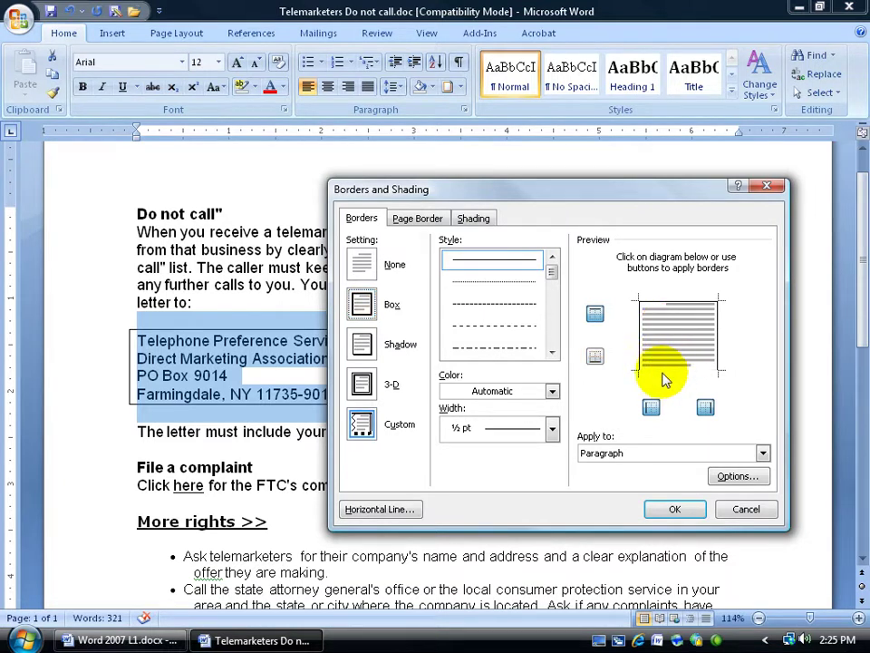
pyautogui.click(672, 509)
pyautogui.click(366, 362)
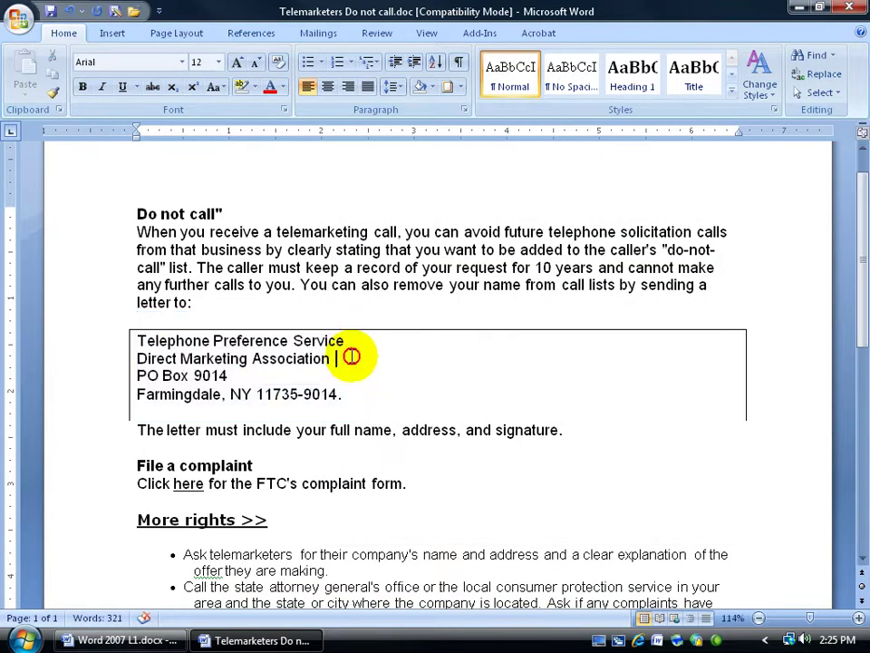
# Reopen the Borders and Shading settings for the address block, try the Box setting and choose Shadow
pyautogui.moveTo(86, 338); pyautogui.dragTo(71, 398)
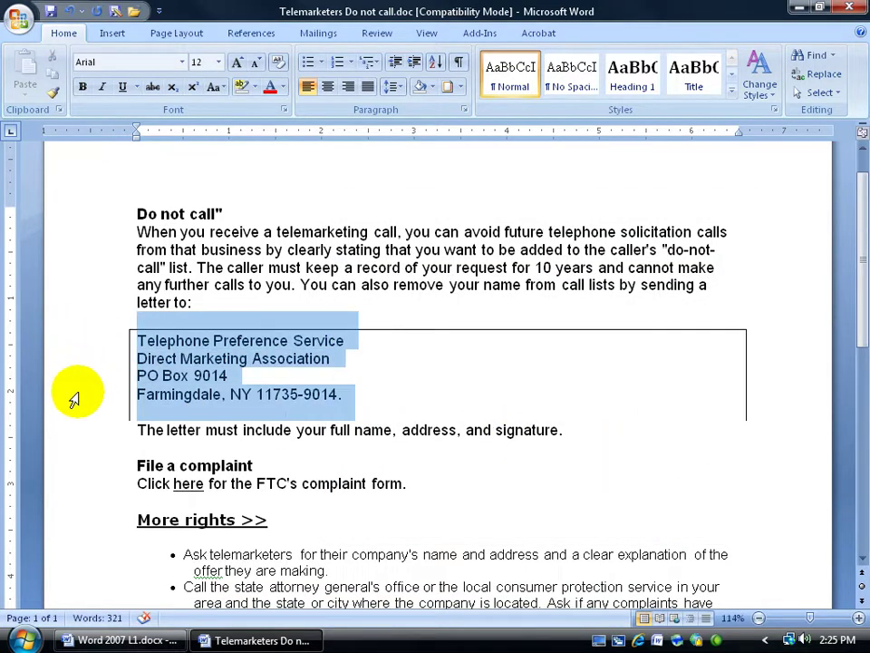
pyautogui.click(460, 87)
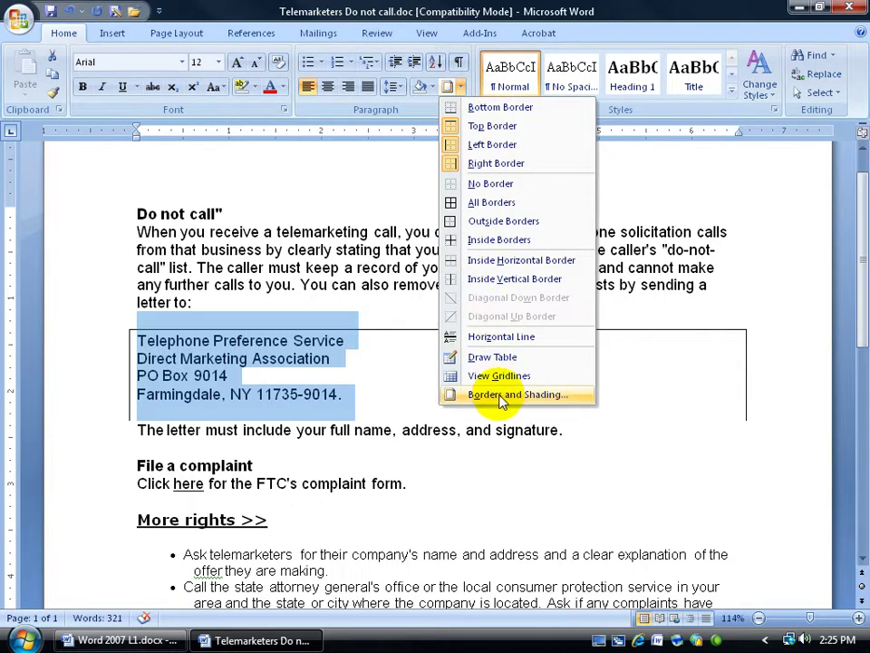
pyautogui.click(449, 90)
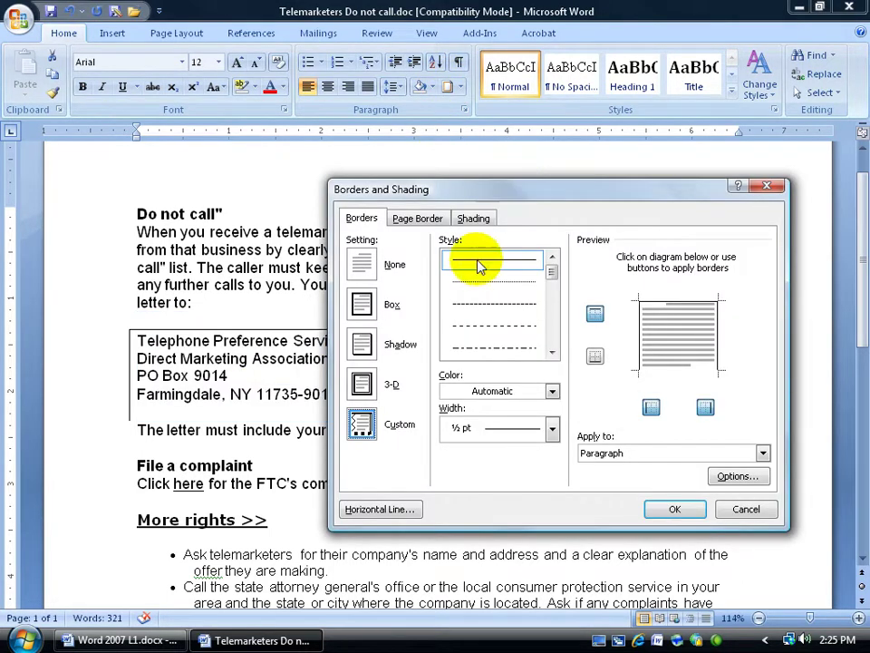
pyautogui.click(361, 304)
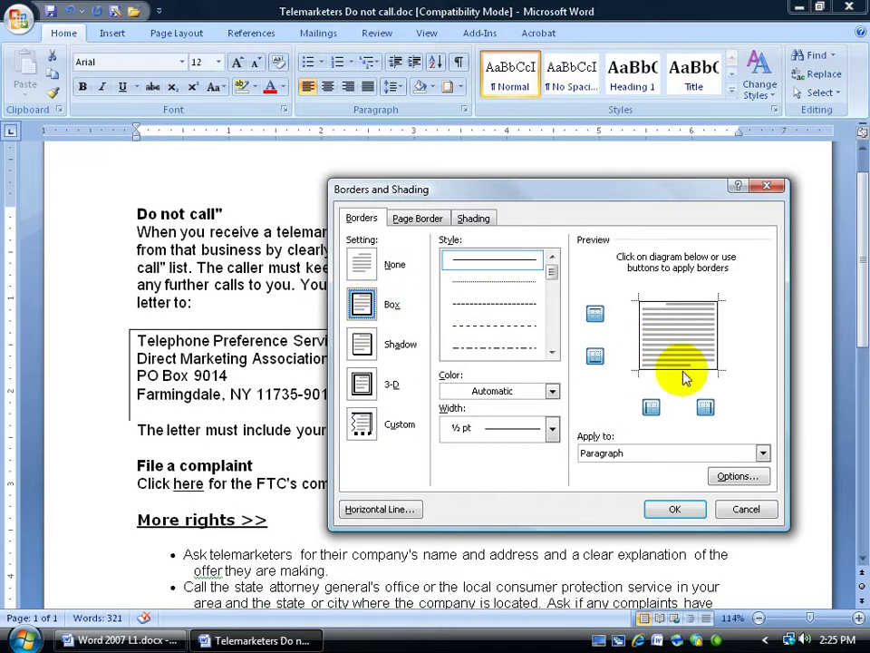
pyautogui.click(362, 345)
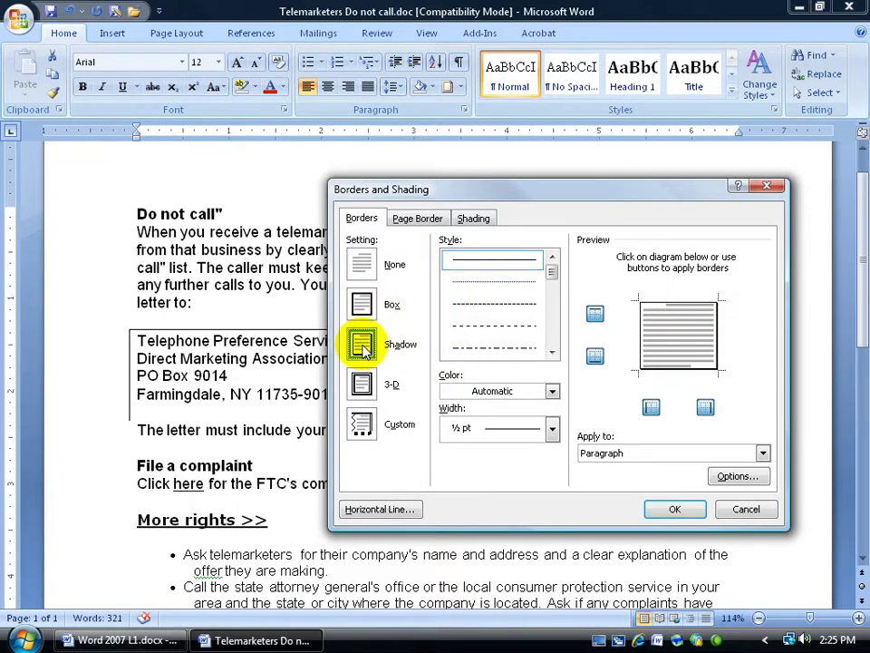
# Set the address block's border to the blue theme color and 3 pt width, keeping the Shadow setting
pyautogui.click(551, 391)
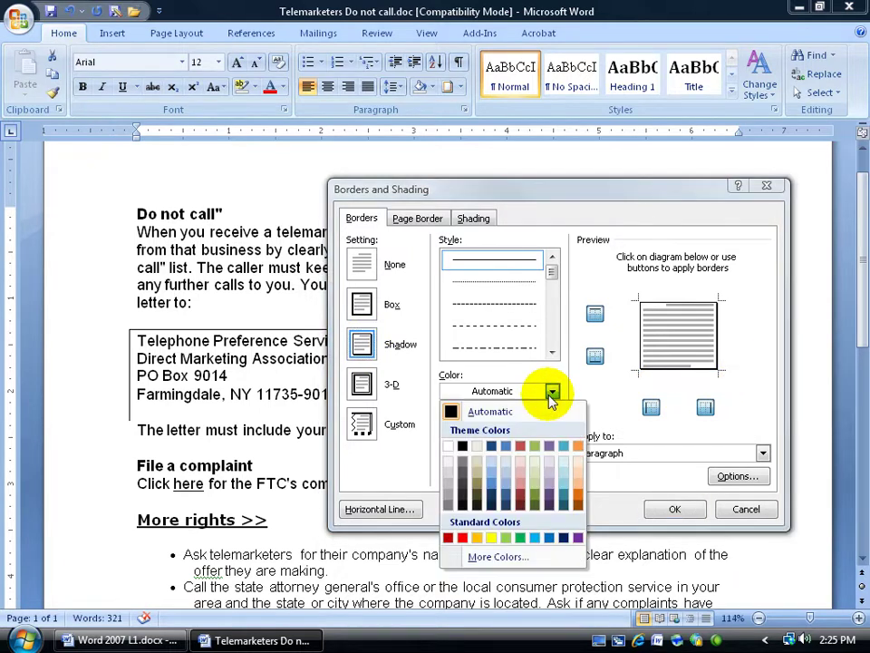
pyautogui.click(506, 447)
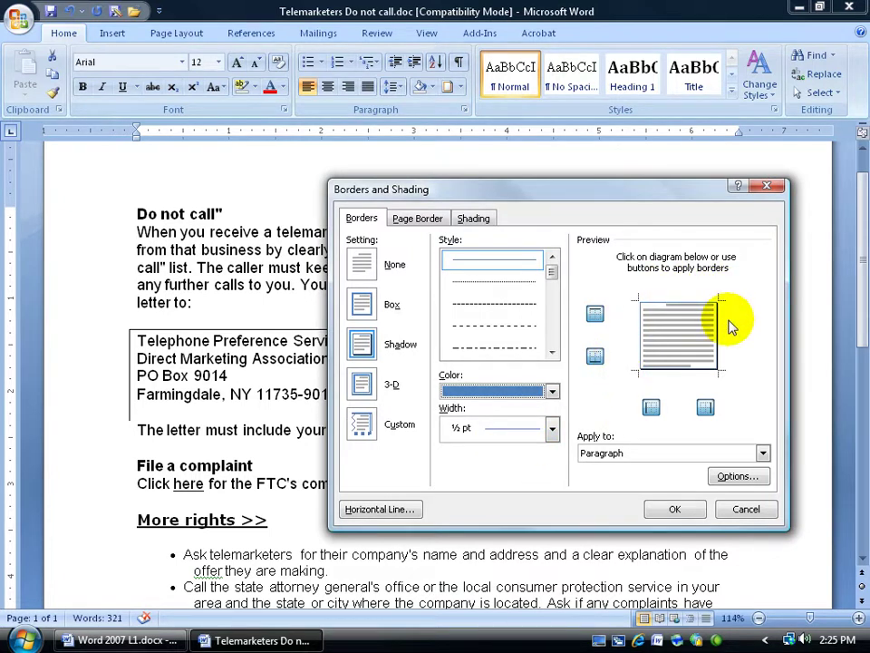
pyautogui.click(696, 302)
pyautogui.click(699, 307)
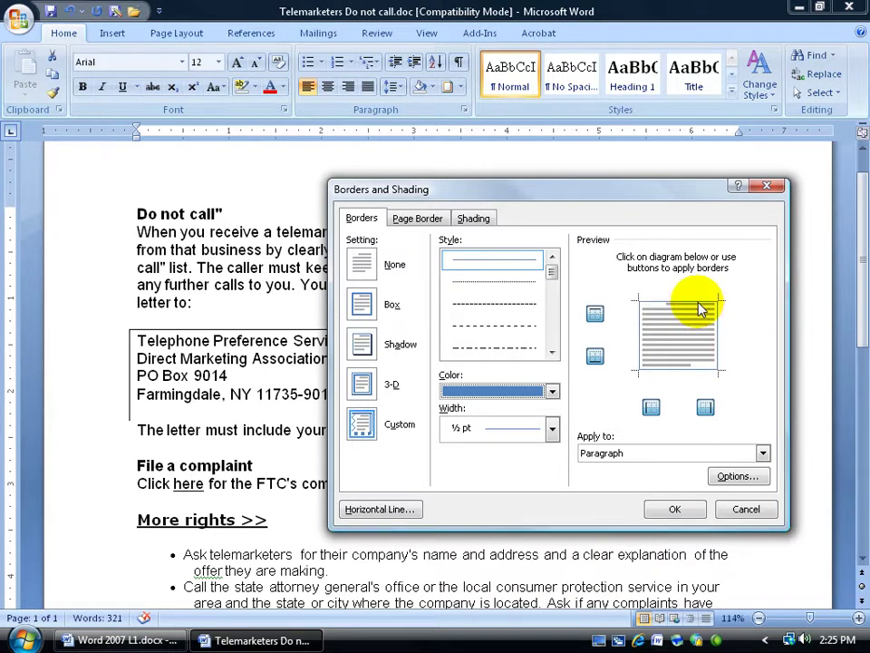
pyautogui.click(361, 342)
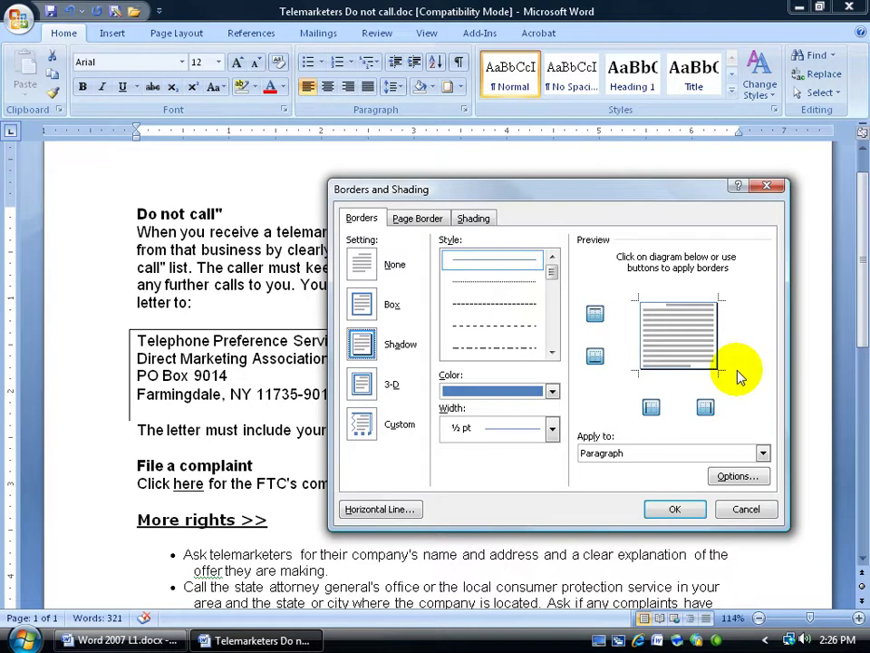
pyautogui.click(552, 430)
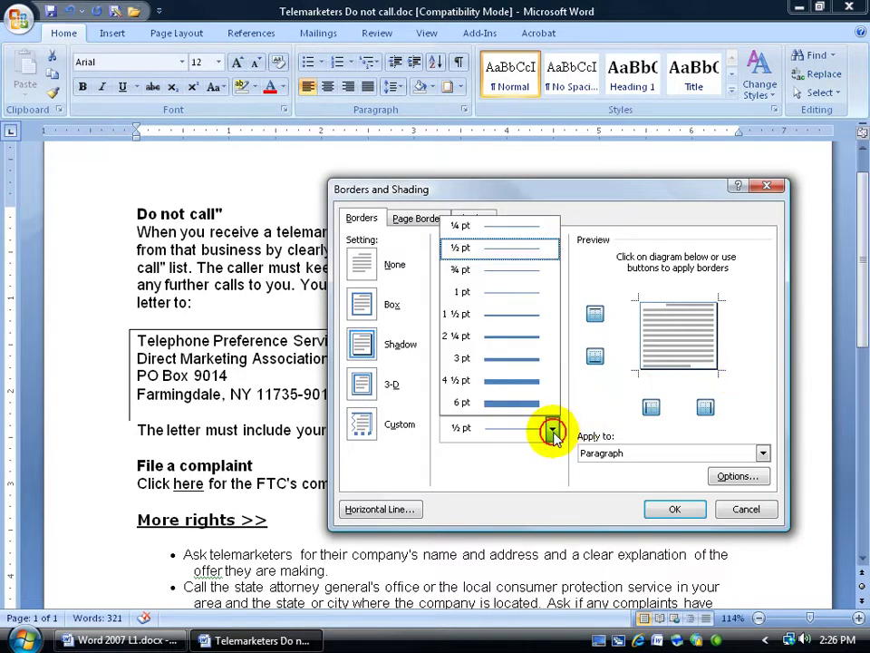
pyautogui.click(530, 360)
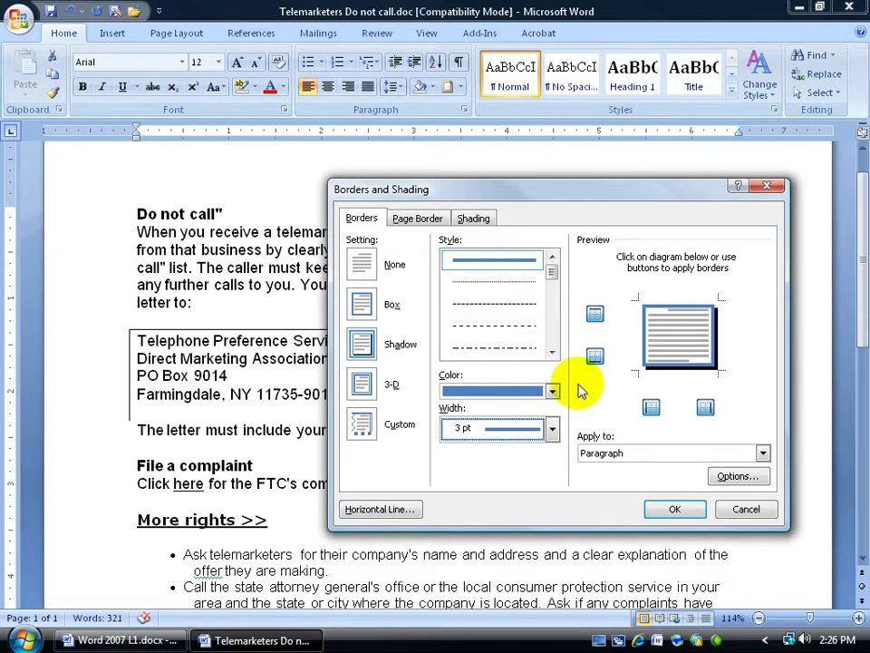
# Try a red shading fill, switch it to a lighter red theme tint, and apply the border and shading to the address block
pyautogui.click(480, 218)
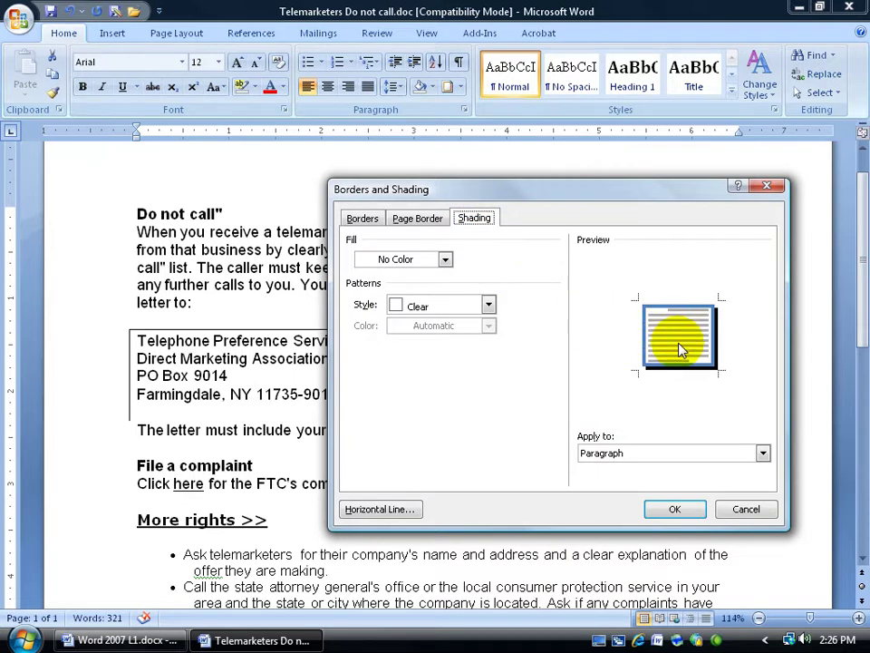
pyautogui.click(444, 259)
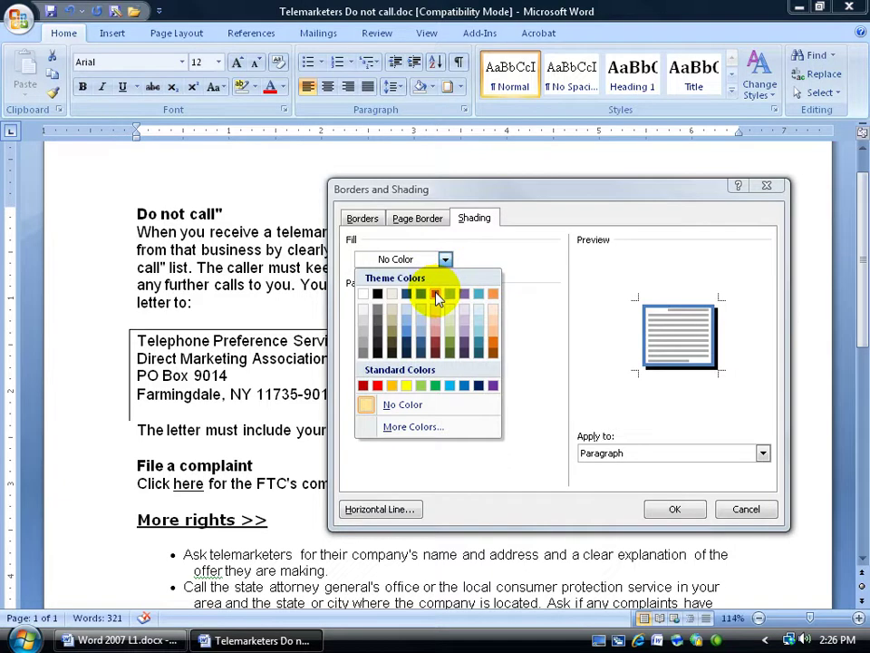
pyautogui.click(436, 295)
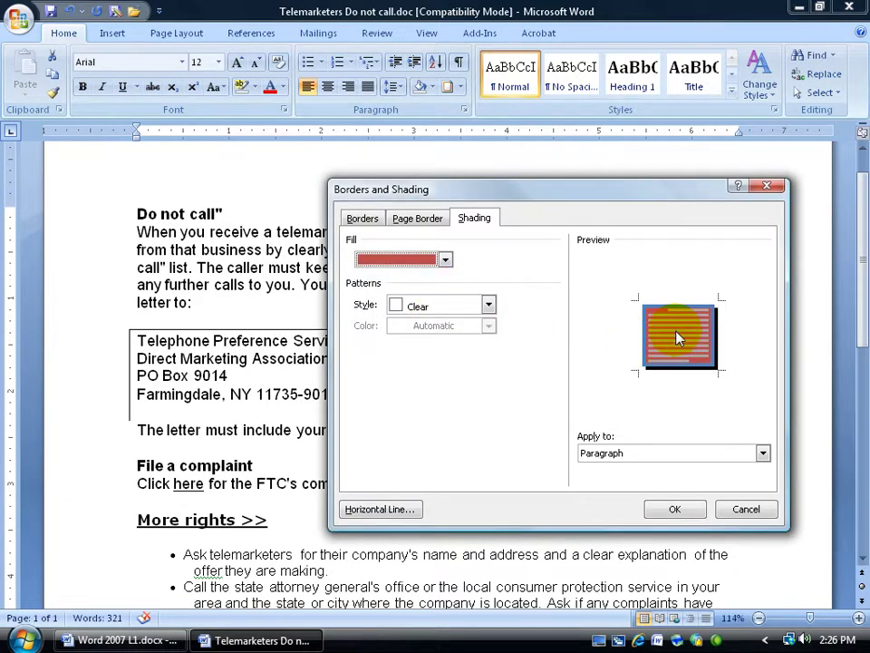
pyautogui.click(444, 259)
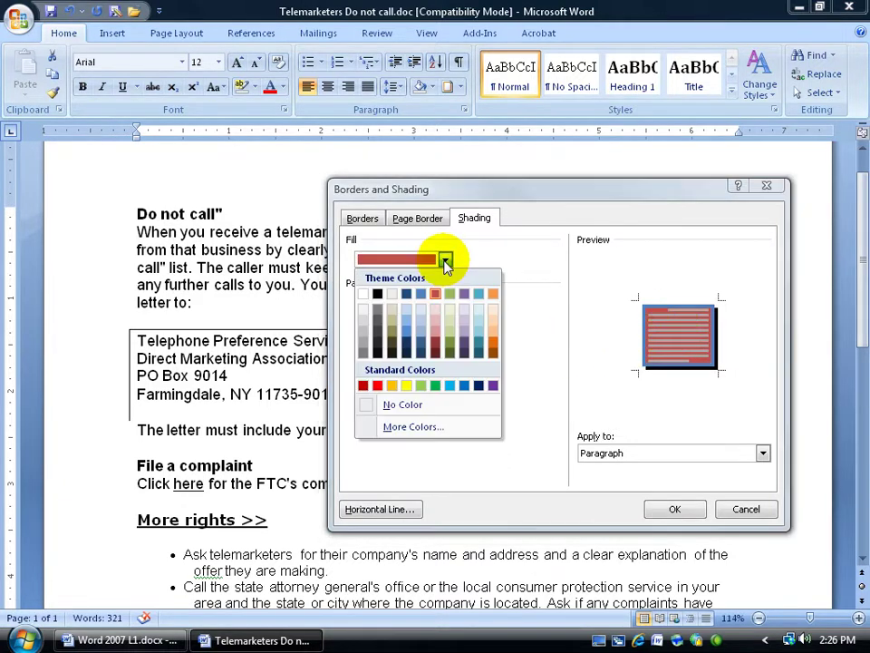
pyautogui.click(439, 321)
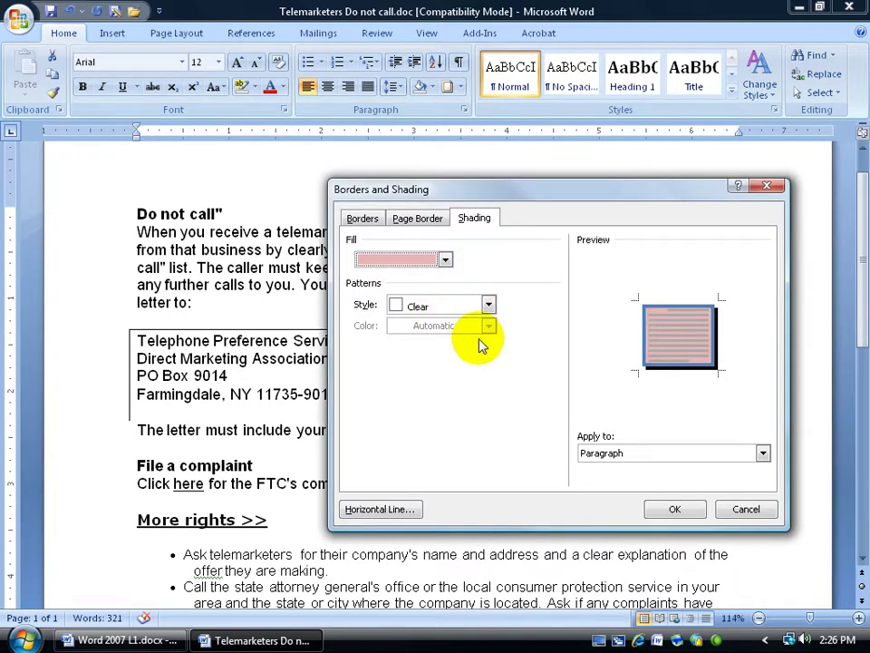
pyautogui.click(674, 509)
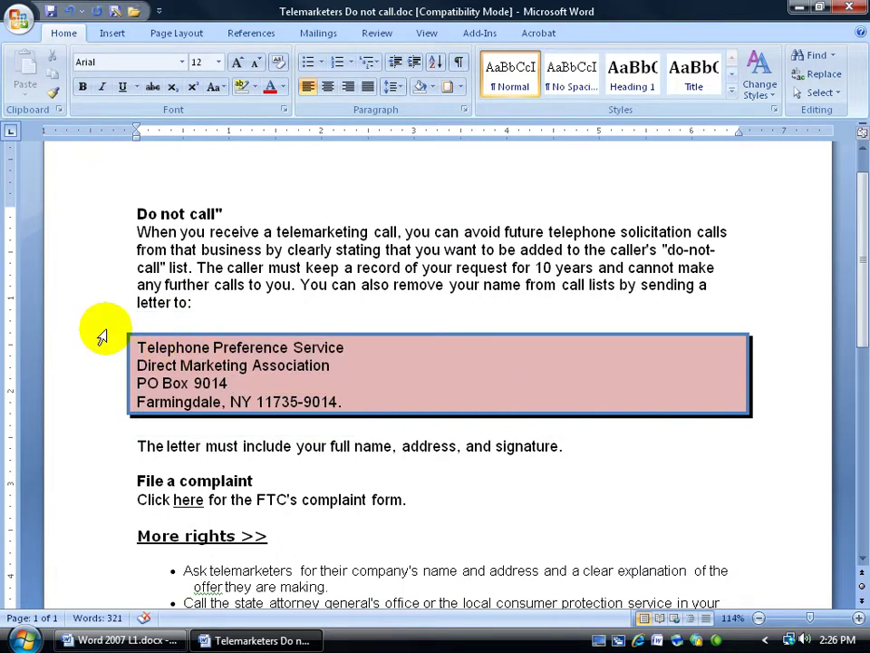
# Try replacing only the left edge of the address block's border with an orange 3 pt line, and undo the applied change
pyautogui.moveTo(102, 337); pyautogui.dragTo(95, 412)
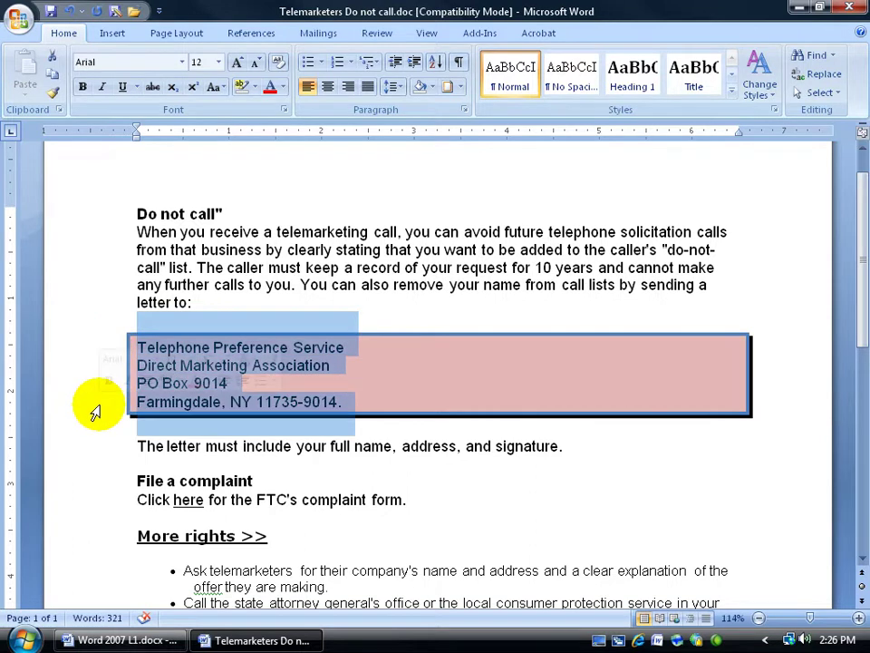
pyautogui.click(359, 383)
pyautogui.click(287, 363)
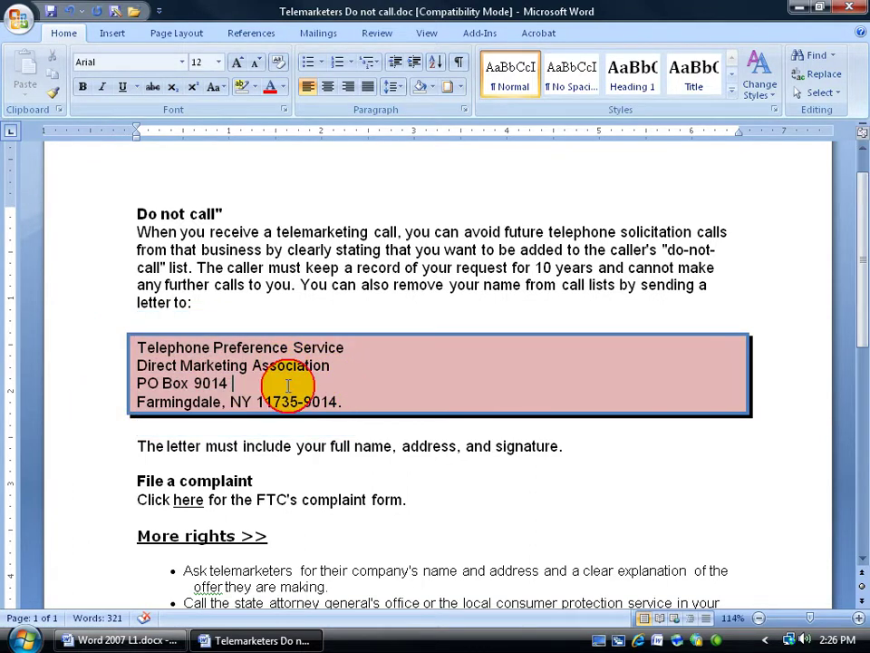
pyautogui.click(451, 86)
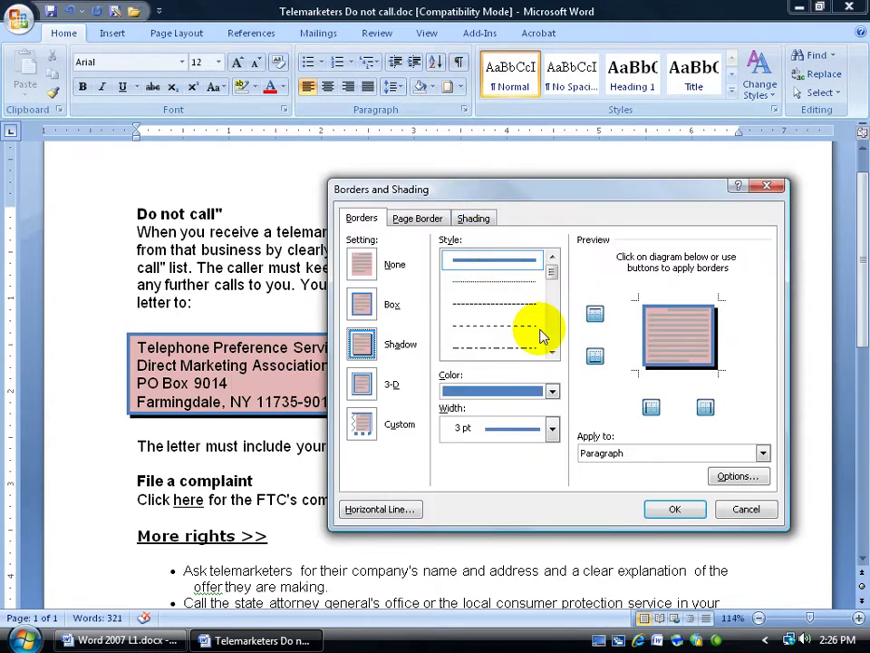
pyautogui.click(645, 343)
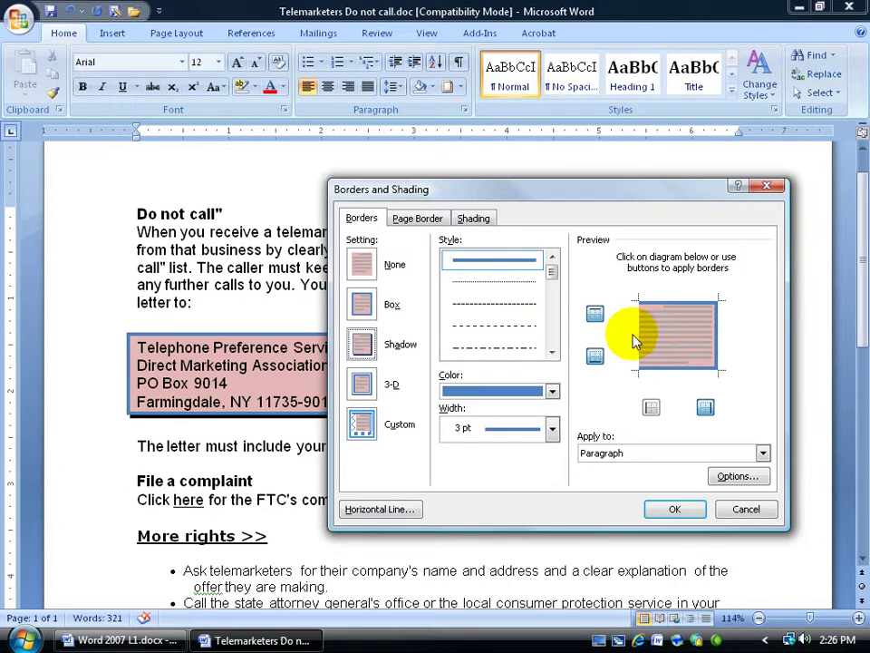
pyautogui.click(385, 344)
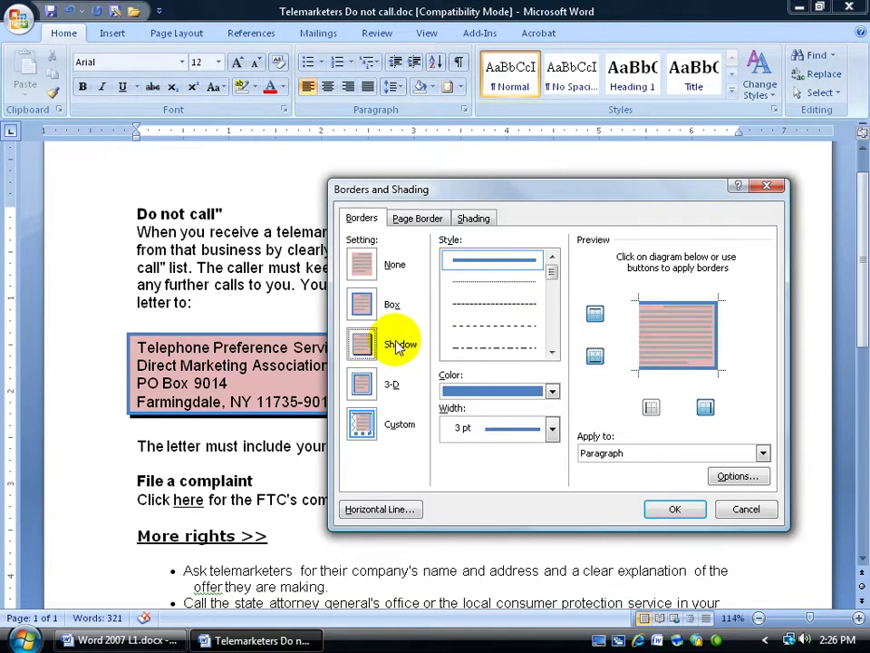
pyautogui.click(552, 391)
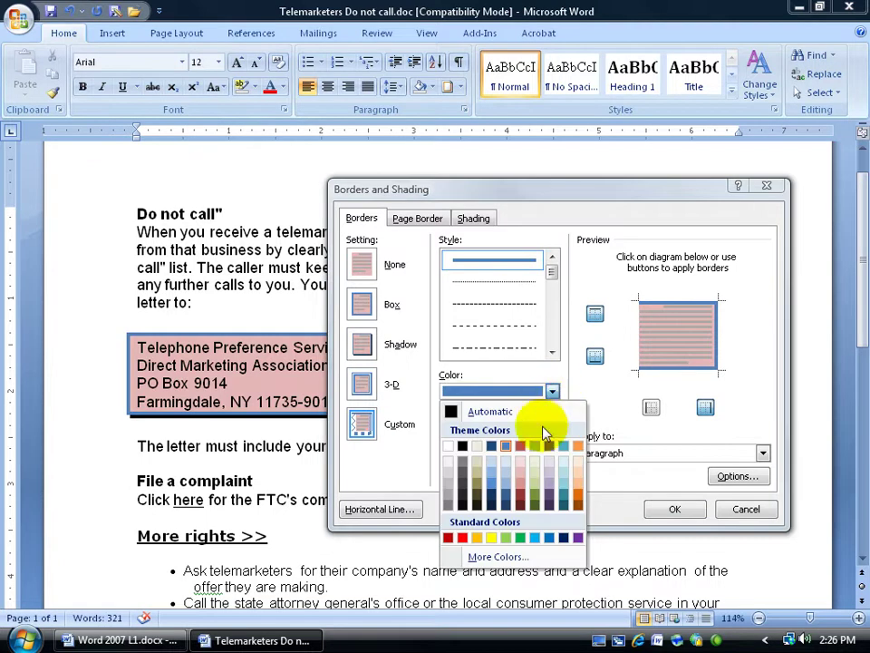
pyautogui.click(577, 446)
pyautogui.click(641, 345)
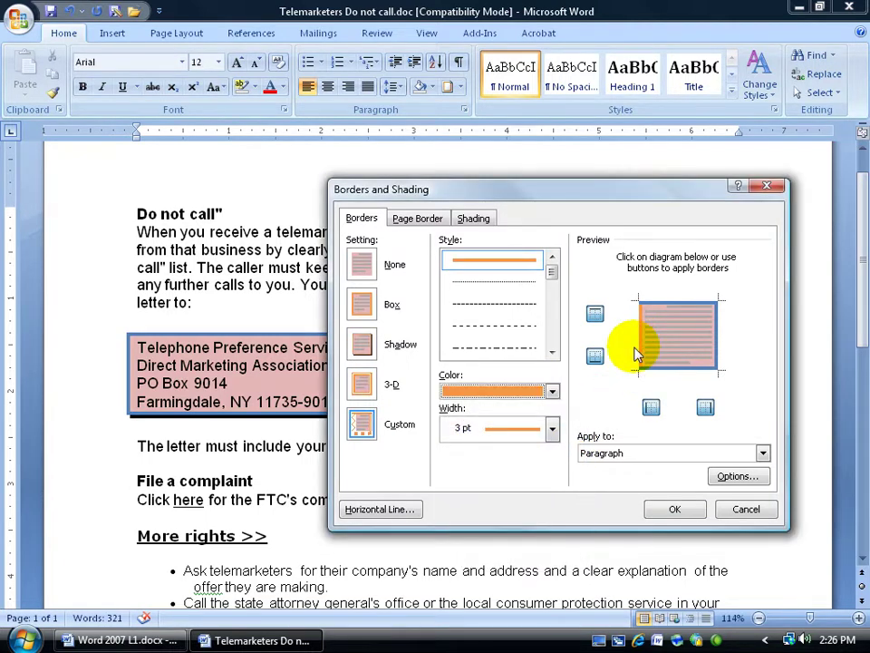
pyautogui.click(675, 514)
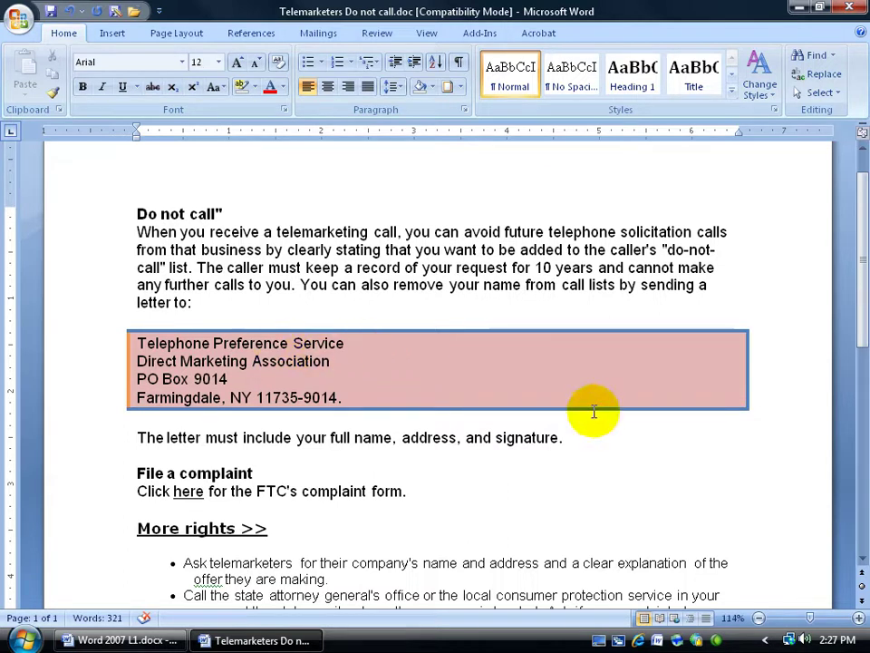
pyautogui.click(70, 11)
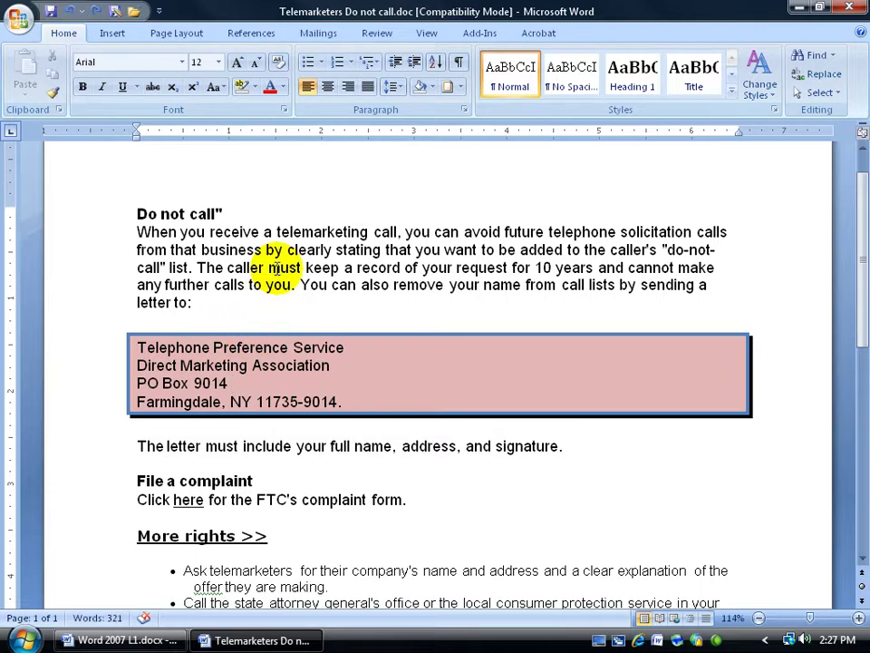
# Choose a Box page border for the whole document in the Borders and Shading settings
pyautogui.click(329, 232)
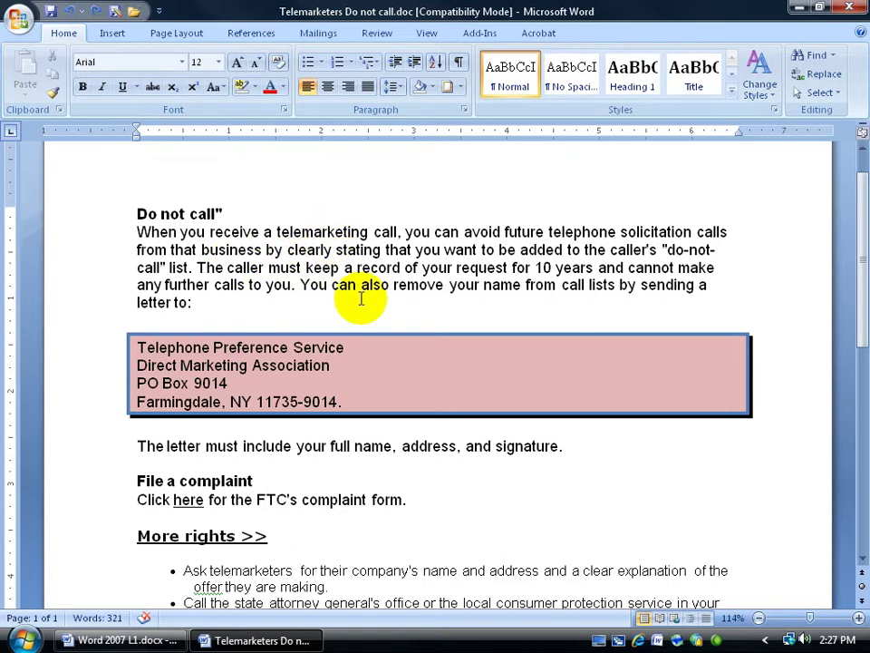
pyautogui.click(447, 86)
pyautogui.click(420, 220)
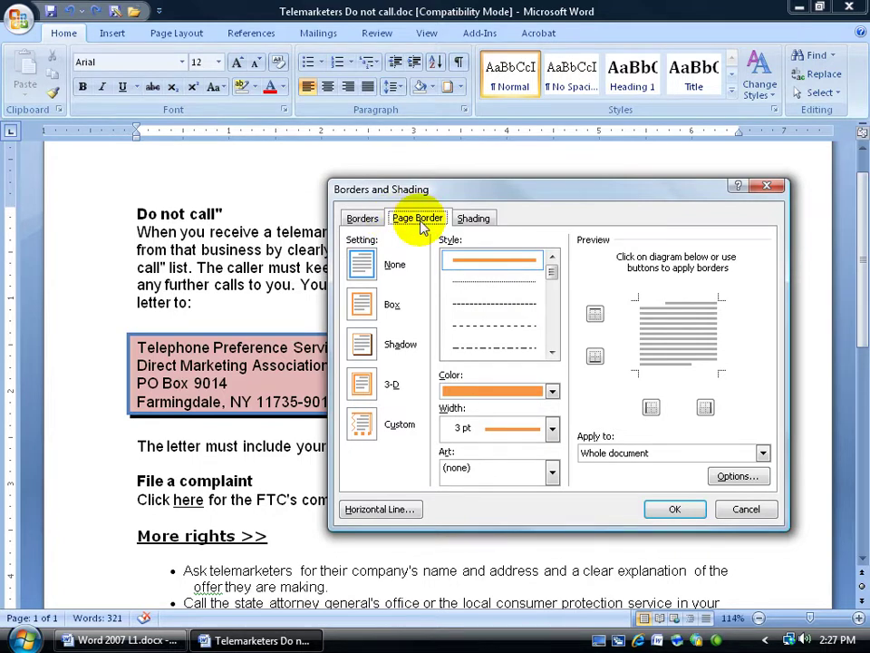
pyautogui.click(365, 307)
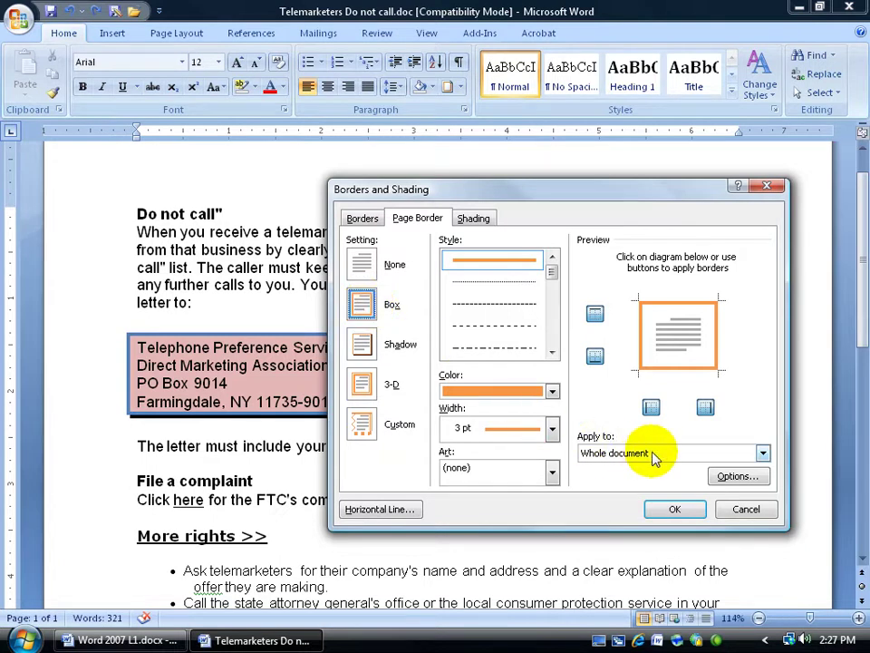
pyautogui.click(692, 453)
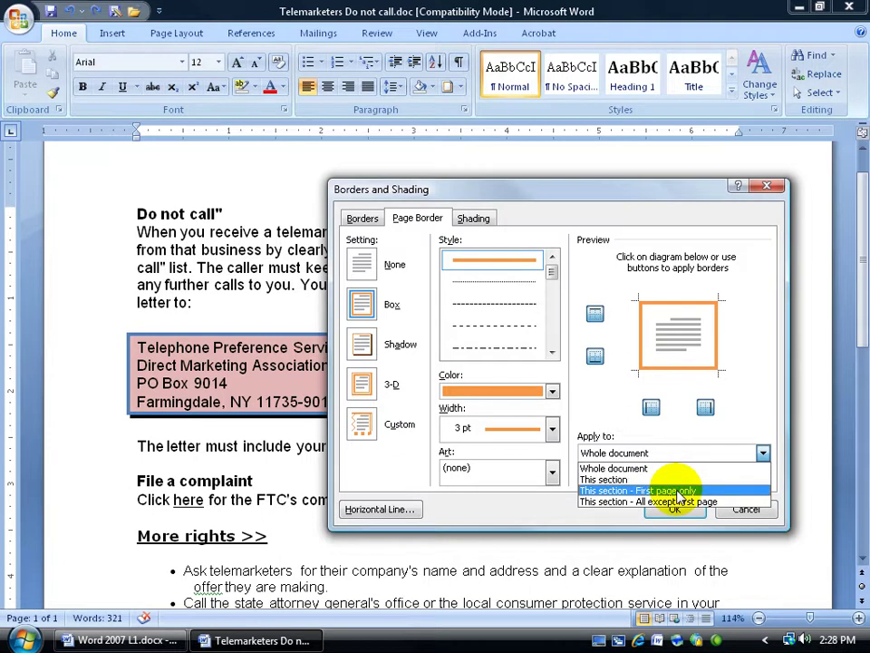
pyautogui.click(661, 467)
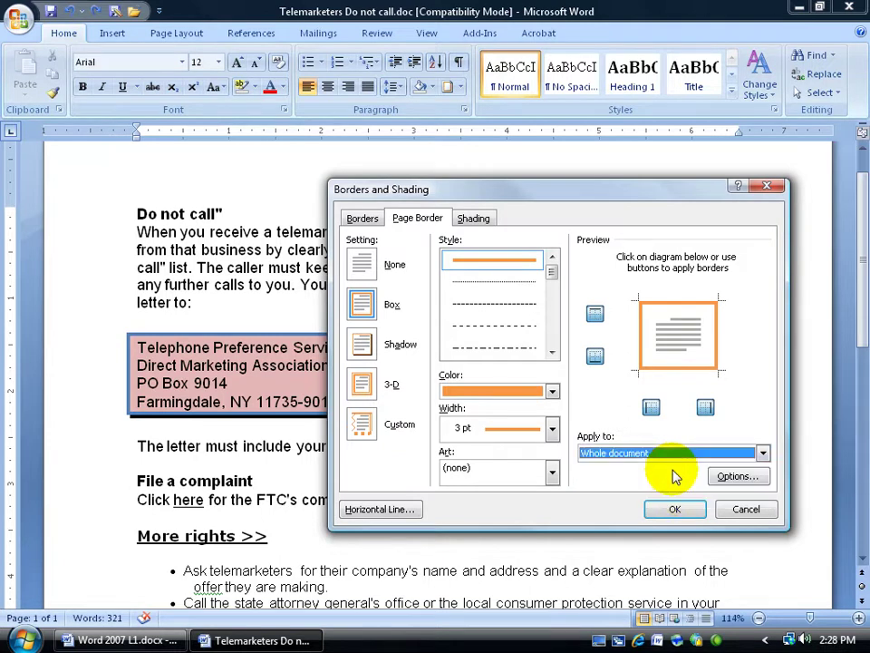
# Set the page border's color to the dark blue theme color and its width to 1 ½ pt
pyautogui.click(552, 393)
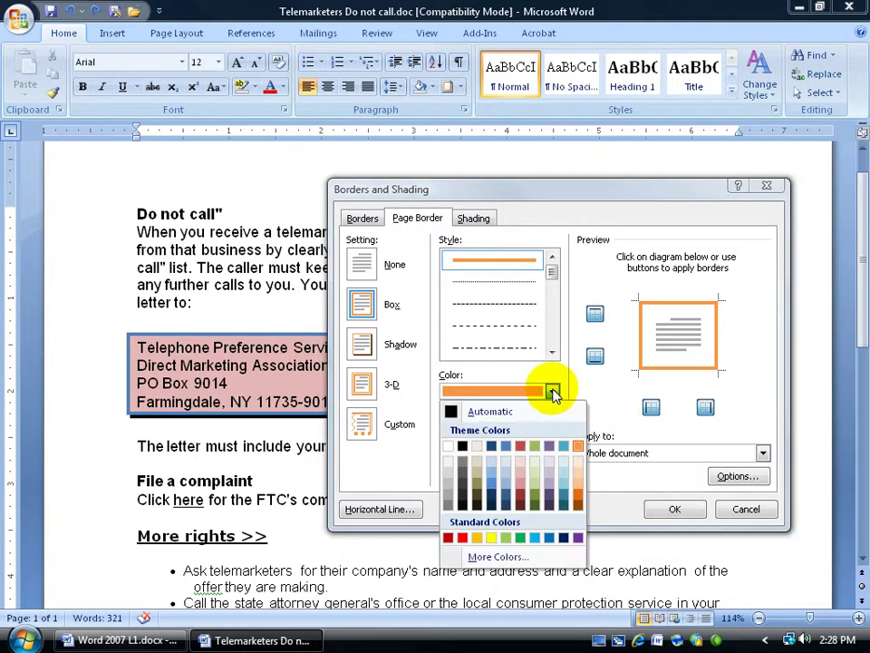
pyautogui.click(490, 446)
pyautogui.click(552, 428)
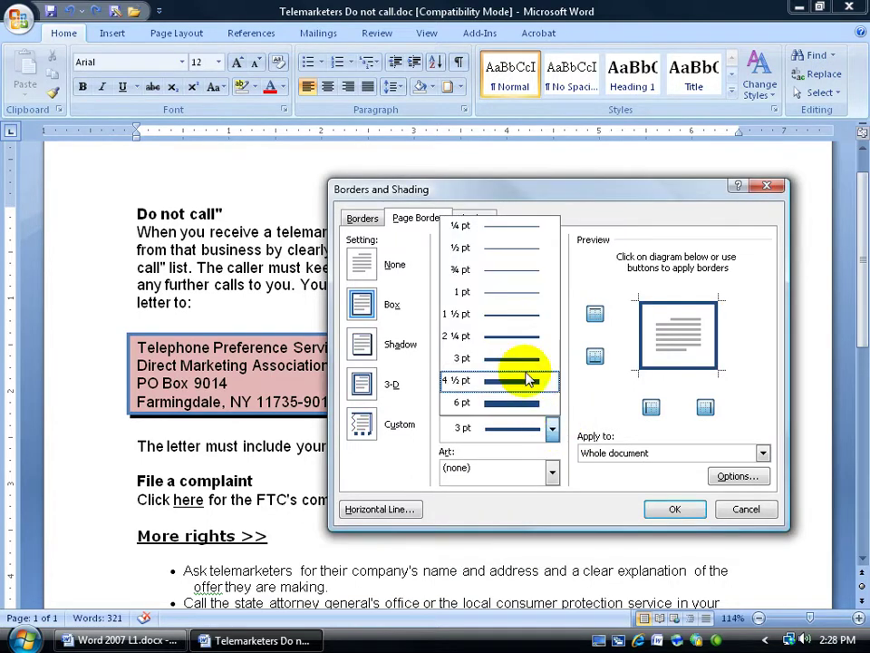
pyautogui.click(513, 316)
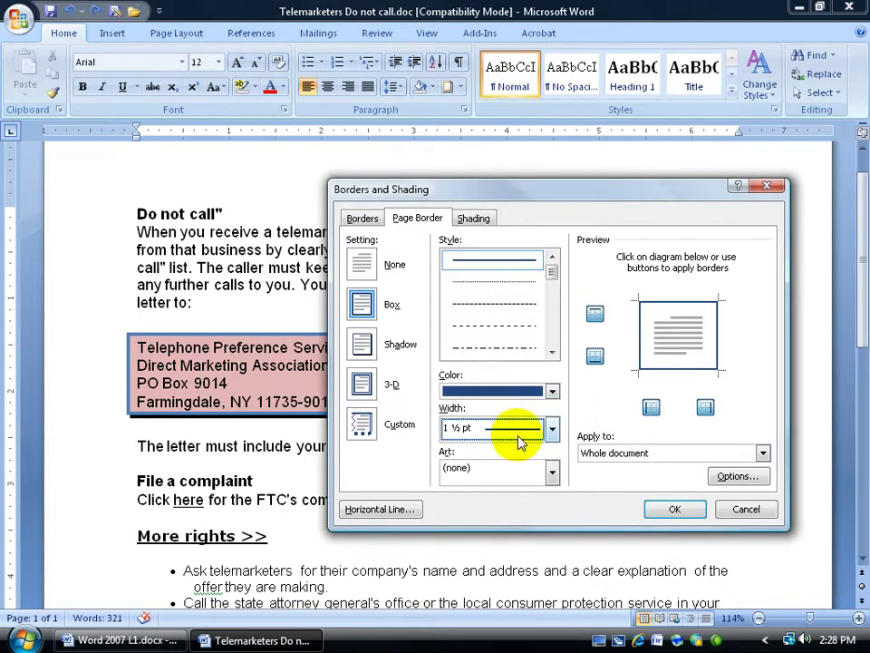
# Remove and restore the page border's top edge, and apply the border to the document with the Shadow setting
pyautogui.click(675, 307)
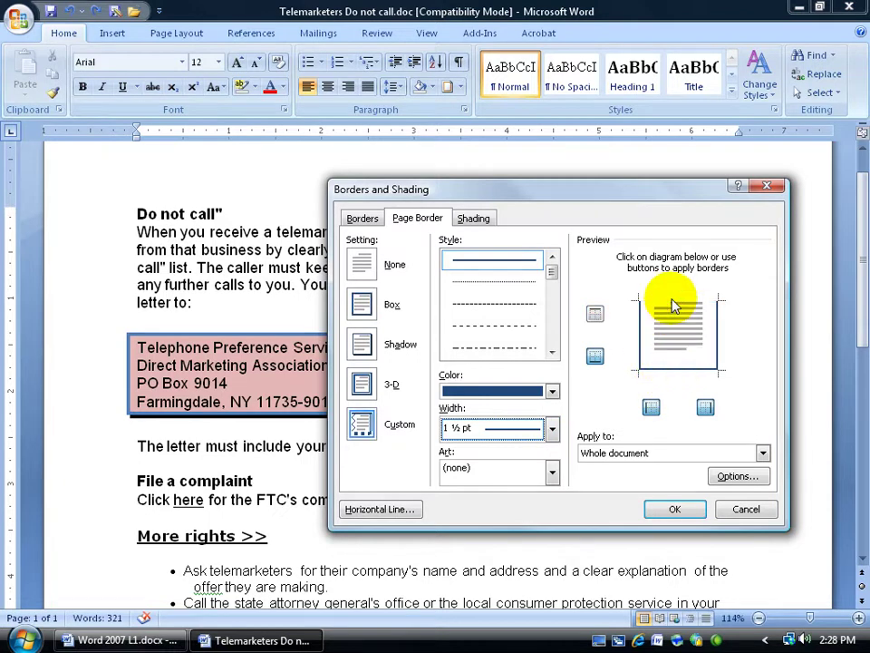
pyautogui.click(671, 298)
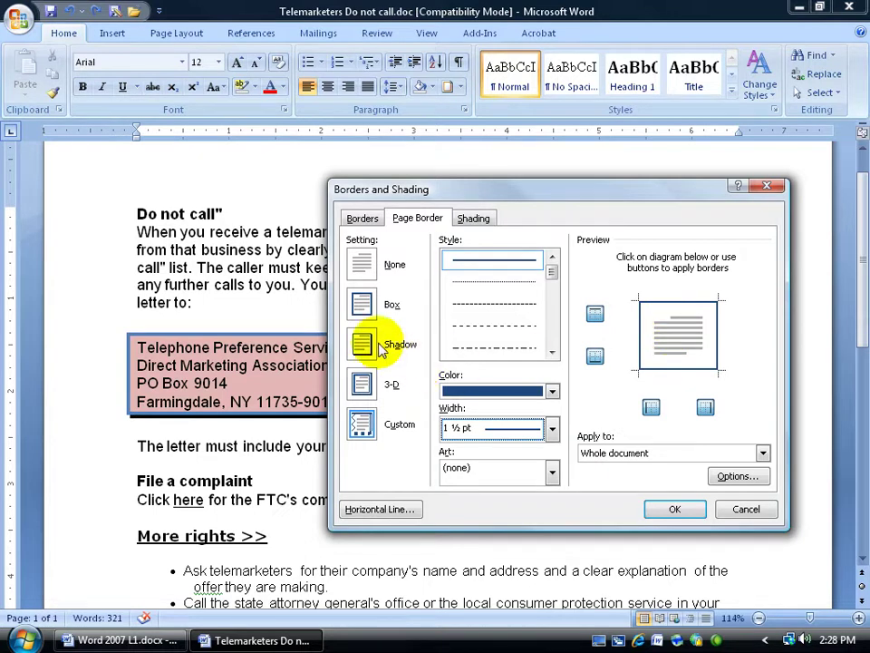
pyautogui.click(362, 343)
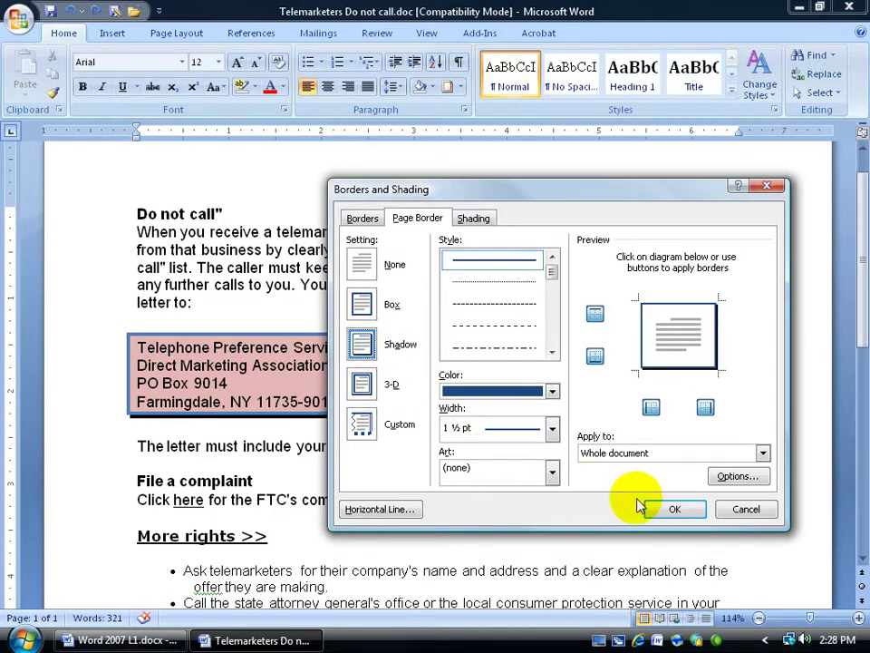
pyautogui.click(667, 509)
pyautogui.scroll(-2, 444, 476)
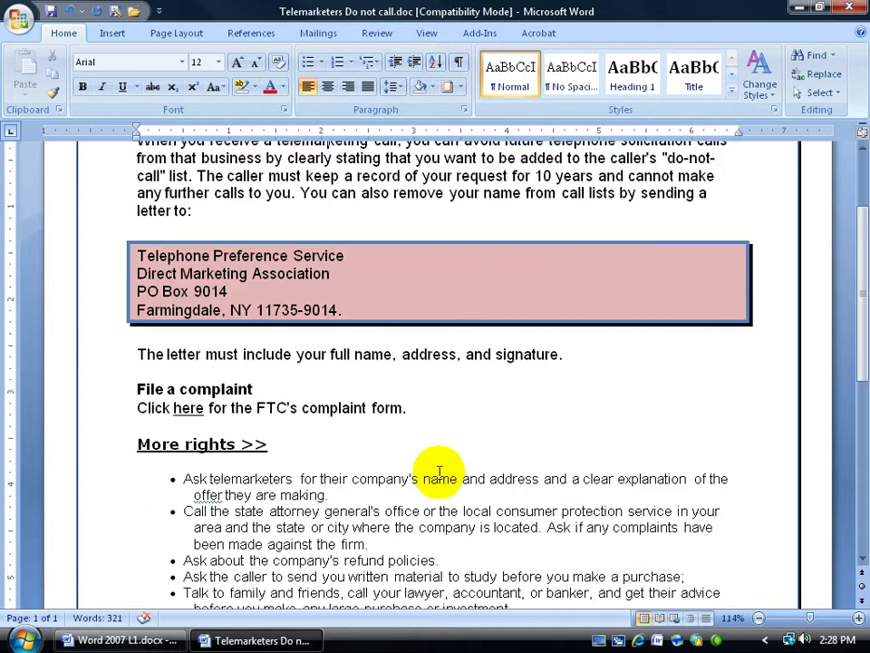
pyautogui.scroll(3, 855, 291)
pyautogui.moveTo(862, 237)
pyautogui.mouseDown()
pyautogui.moveTo(840, 508)
pyautogui.moveTo(849, 253)
pyautogui.mouseUp()
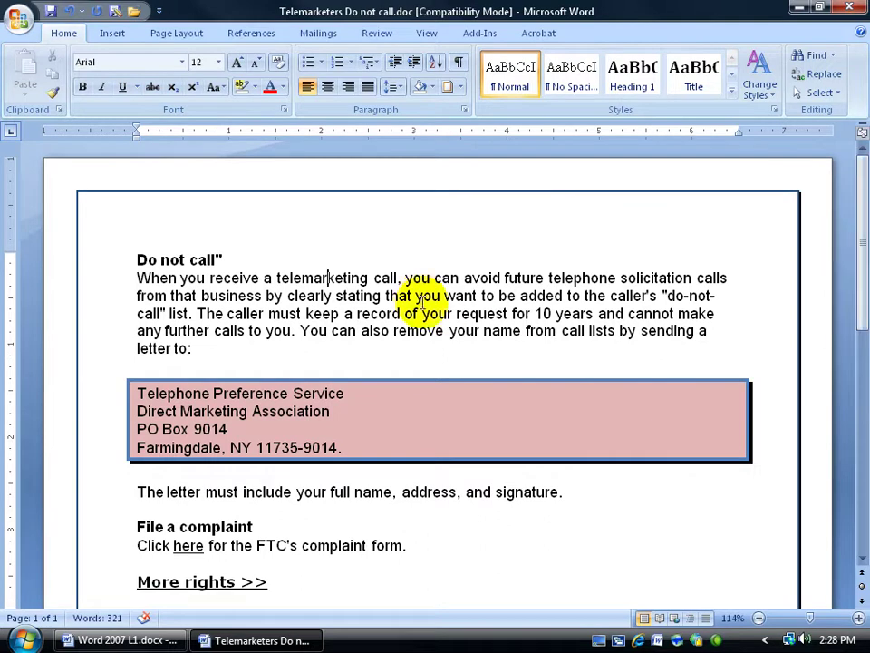
# Replace the line page border with the red apples art border and apply it to the whole document
pyautogui.click(450, 88)
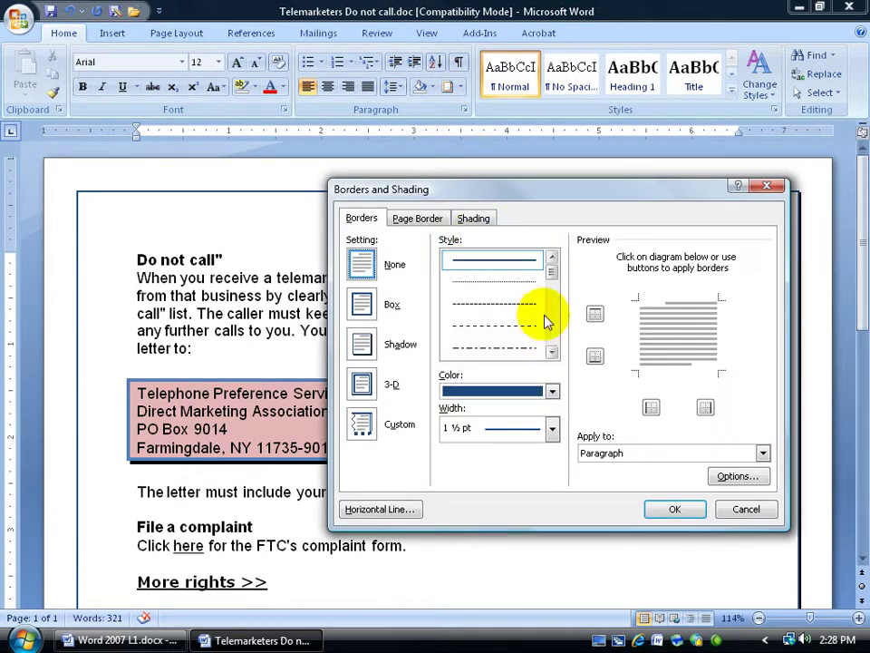
pyautogui.click(428, 219)
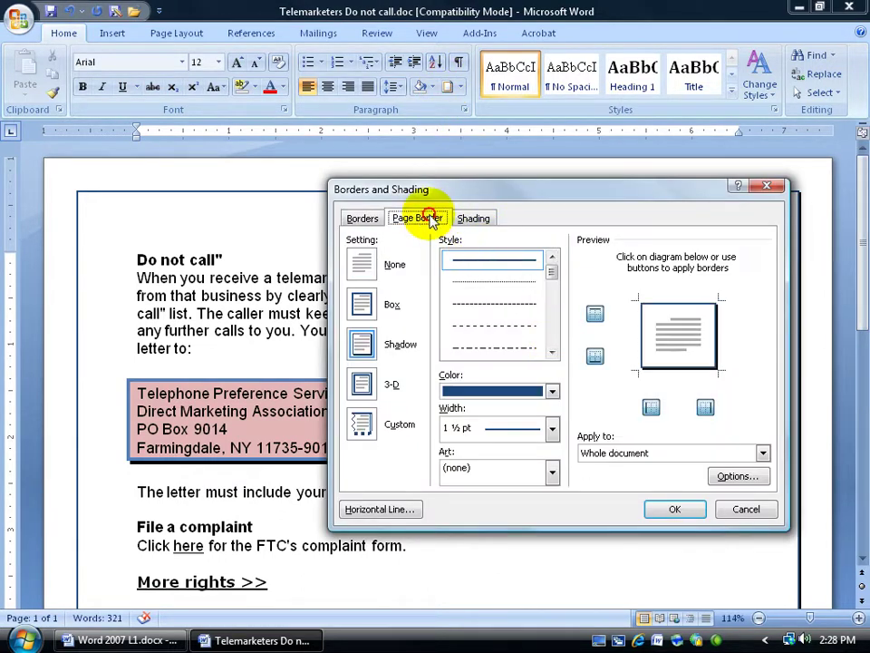
pyautogui.click(551, 477)
pyautogui.moveTo(554, 502)
pyautogui.mouseDown()
pyautogui.moveTo(555, 515)
pyautogui.moveTo(554, 495)
pyautogui.mouseUp()
pyautogui.click(533, 518)
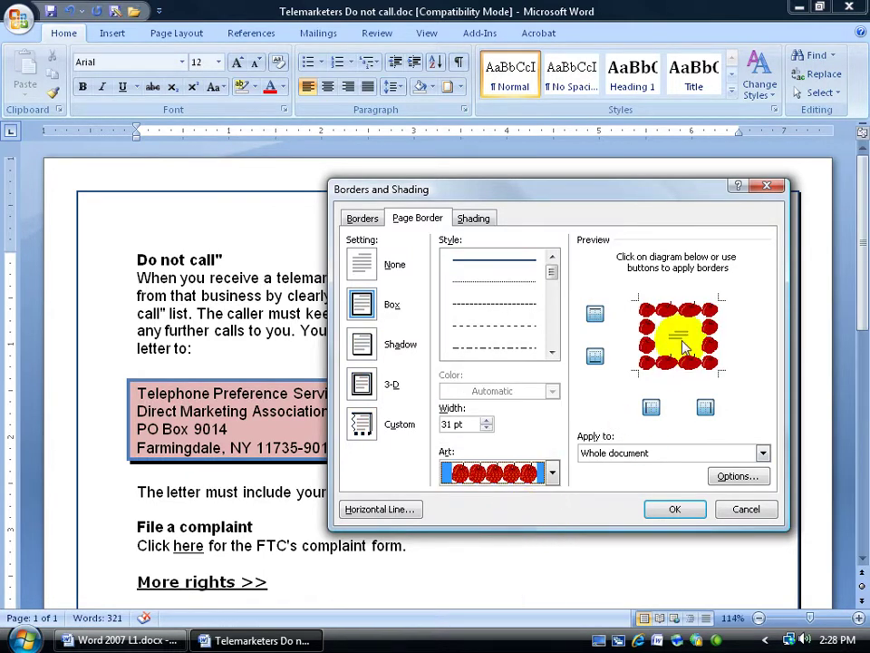
pyautogui.click(677, 510)
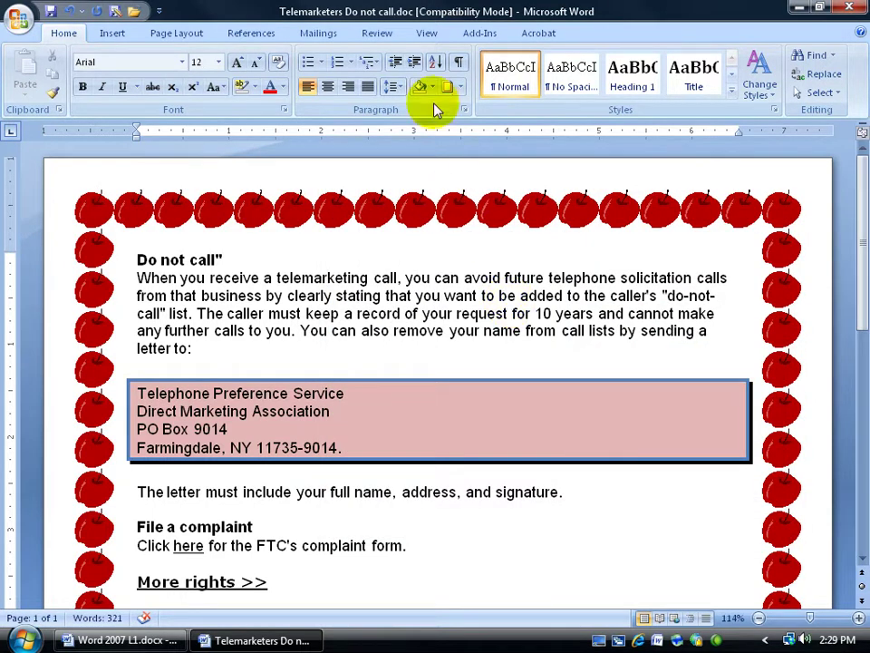
# Reduce the apple page border's top margin, measured from the edge of the page, in the border options and apply the change
pyautogui.click(450, 88)
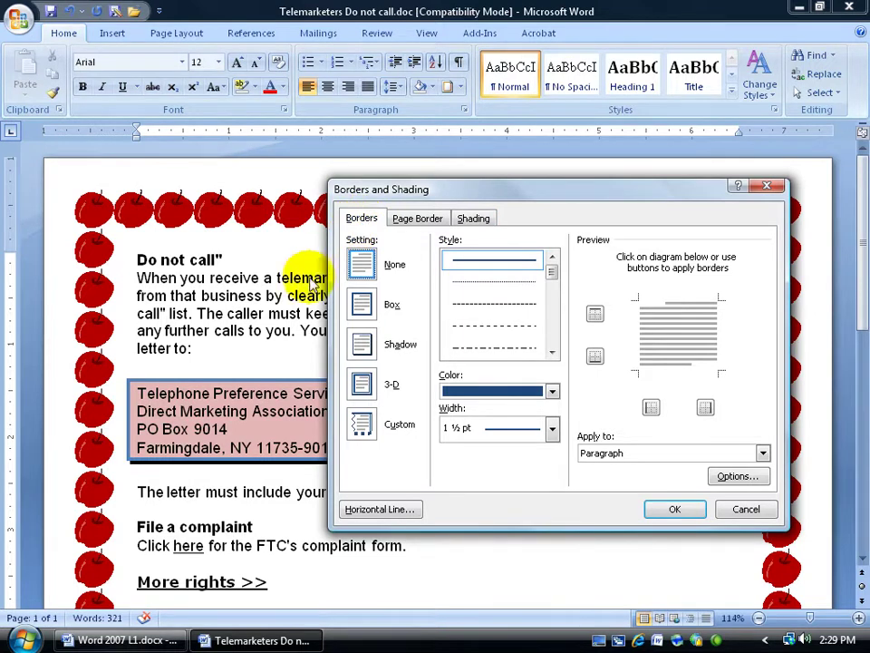
pyautogui.click(473, 220)
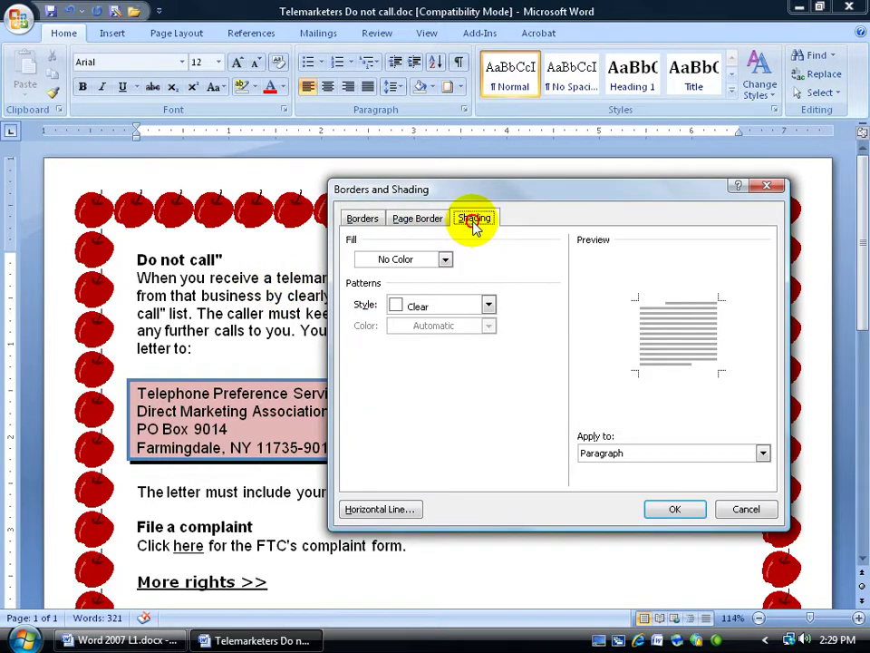
pyautogui.click(440, 224)
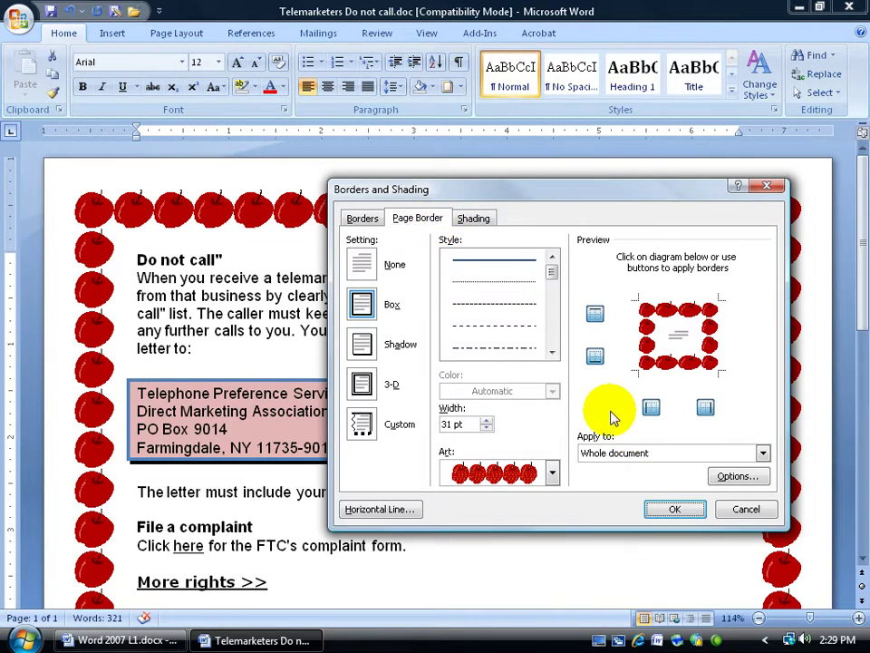
pyautogui.click(733, 477)
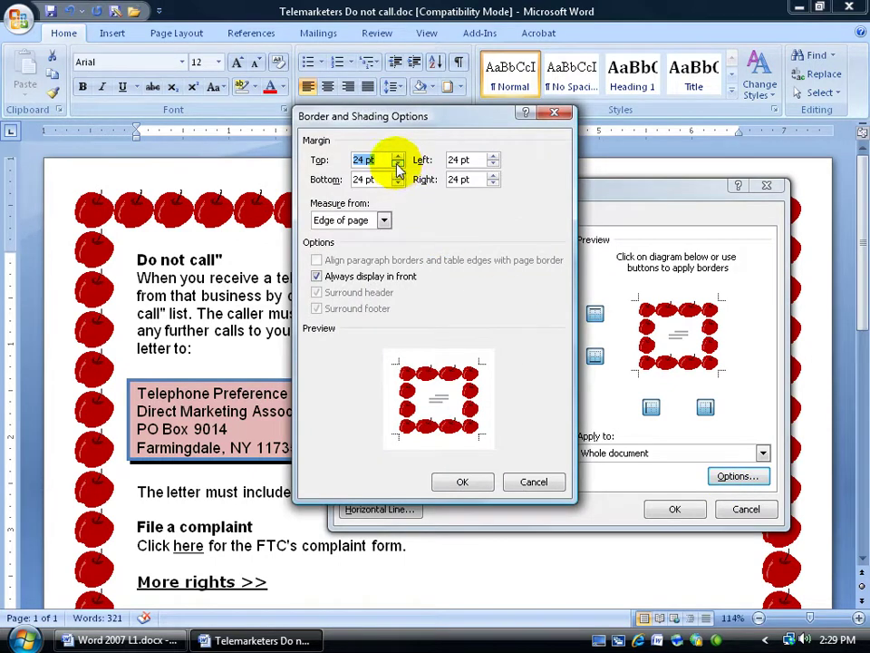
pyautogui.click(398, 165)
pyautogui.click(398, 165)
pyautogui.click(399, 165)
pyautogui.click(399, 165)
pyautogui.click(399, 165)
pyautogui.click(398, 165)
pyautogui.click(399, 165)
pyautogui.click(399, 165)
pyautogui.click(399, 165)
pyautogui.click(399, 165)
pyautogui.click(462, 483)
pyautogui.click(681, 511)
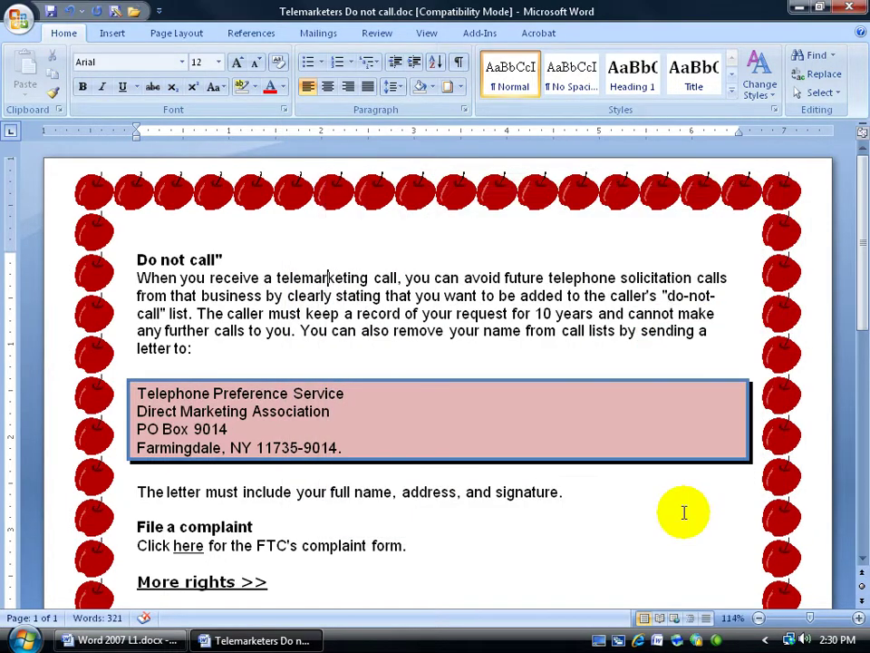